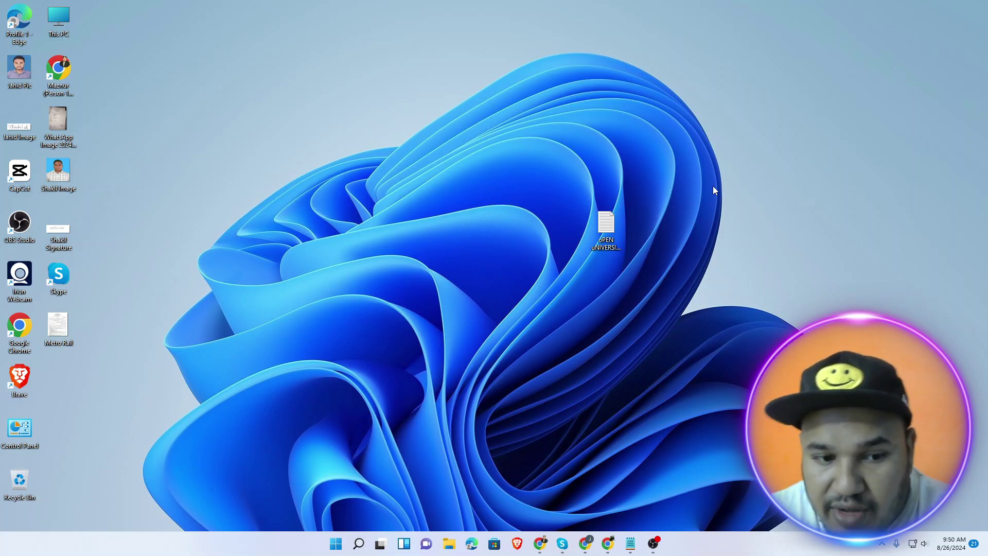
# Open the XAMPP Control Panel, start the Apache and MySQL modules, and minimize the panel
pyautogui.click(360, 544)
pyautogui.write('xa')
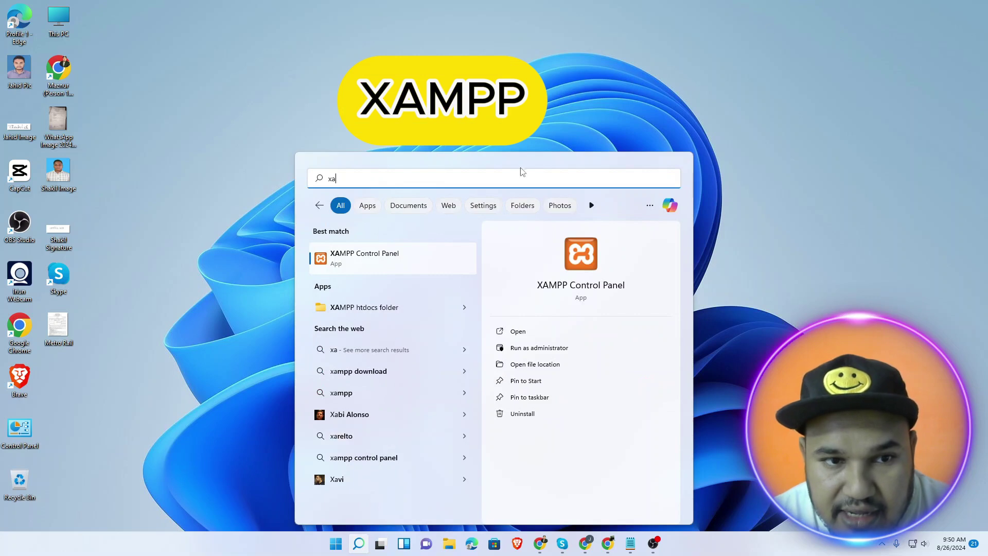
pyautogui.click(377, 256)
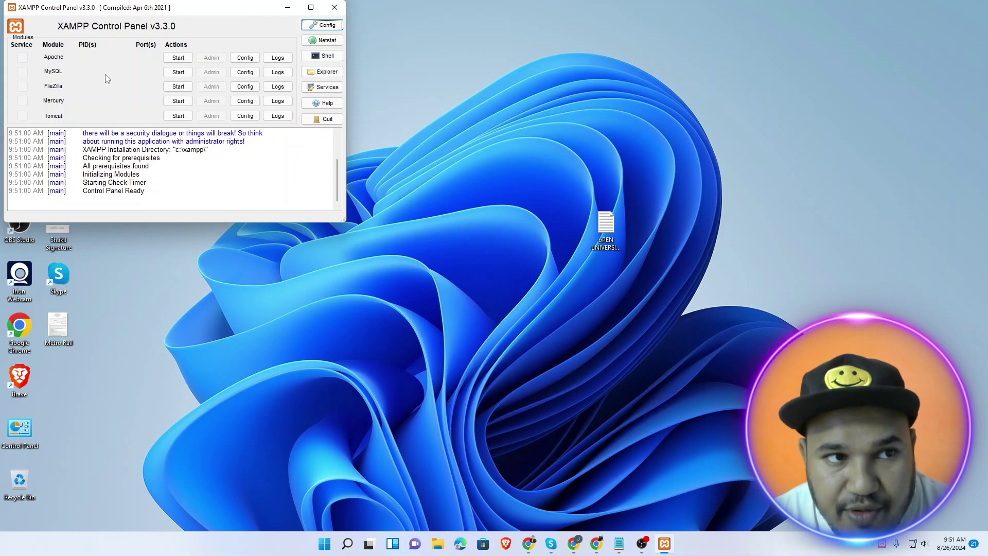
pyautogui.click(176, 59)
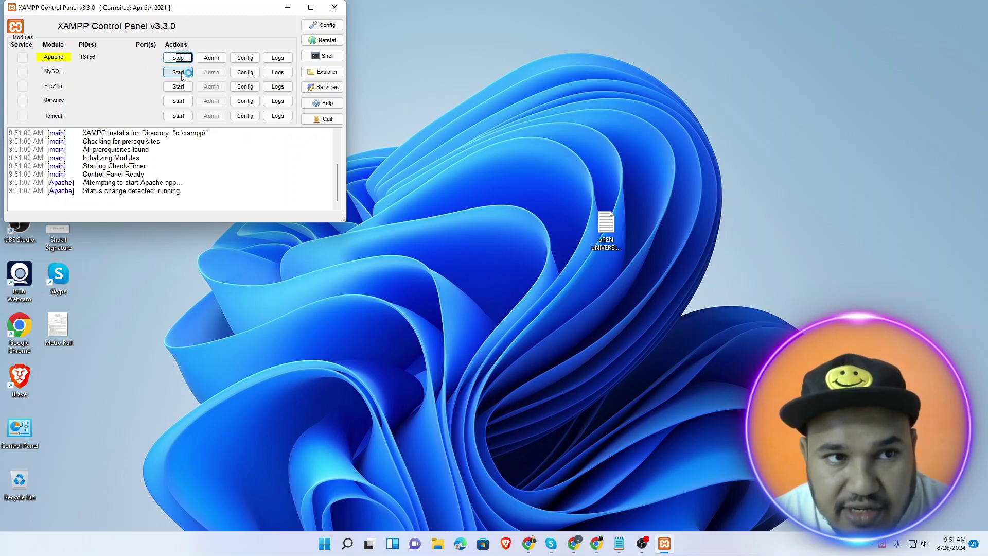
pyautogui.click(179, 73)
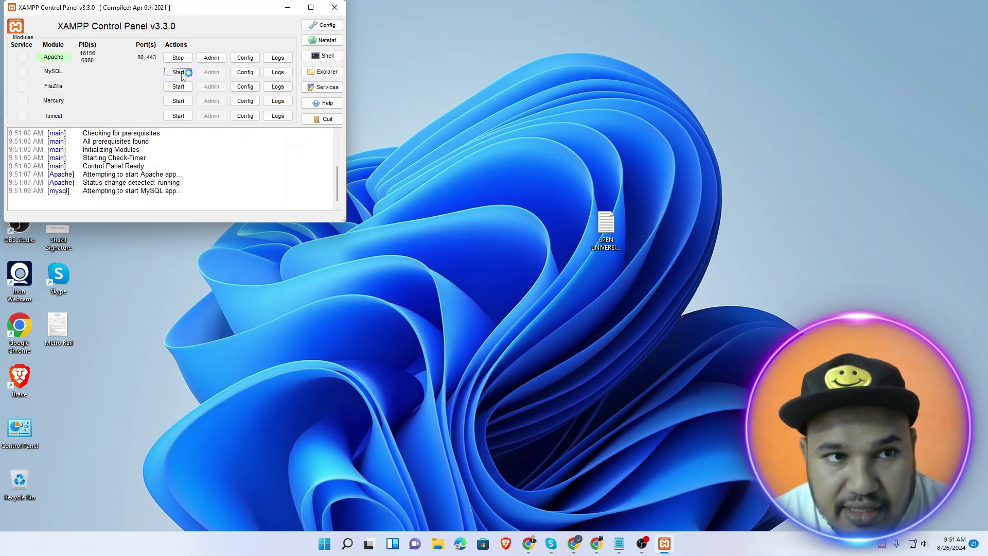
pyautogui.click(287, 7)
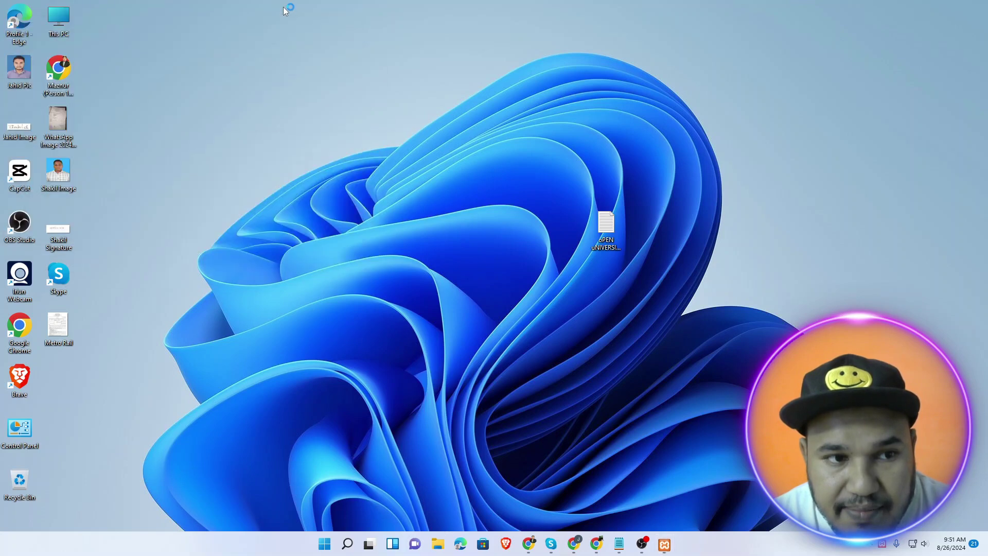
# Switch to Brave, maximize its window and bring up the local WordPress site at localhost/firstwp
pyautogui.doubleClick(21, 380)
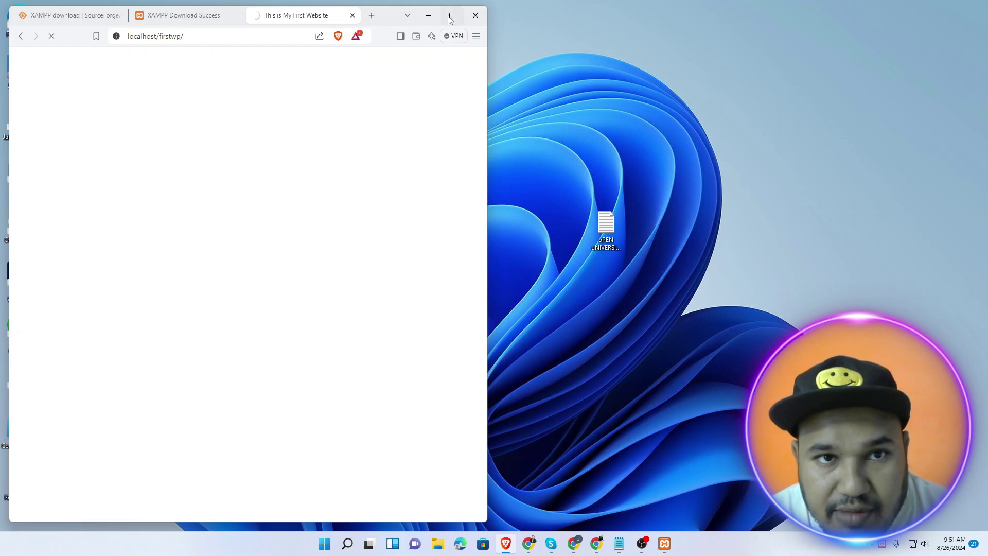
pyautogui.click(451, 16)
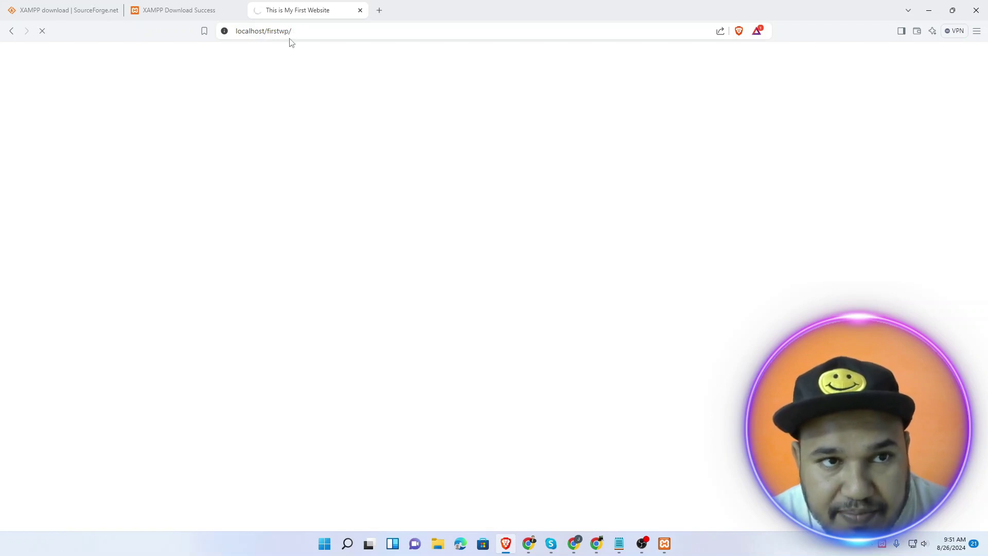
pyautogui.click(195, 7)
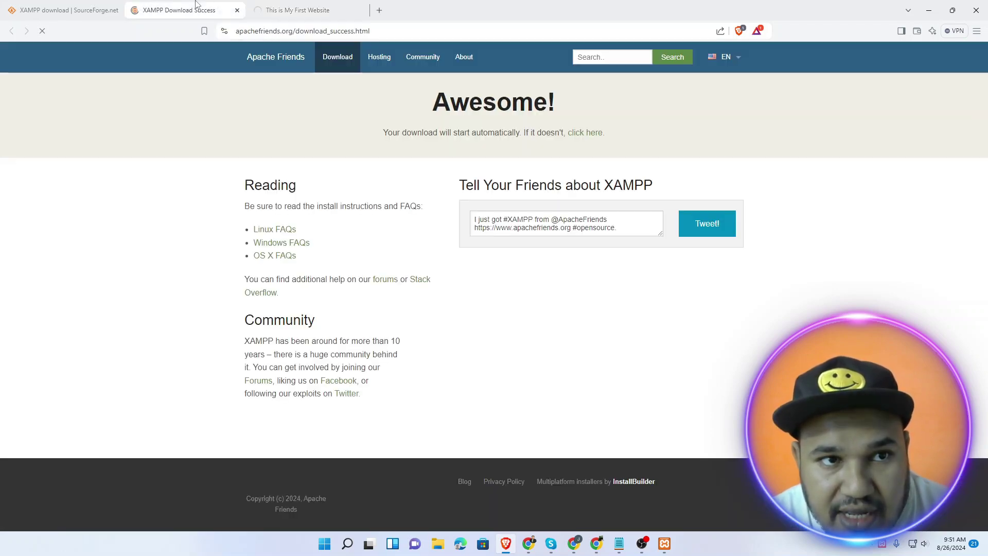
pyautogui.click(288, 8)
pyautogui.click(333, 32)
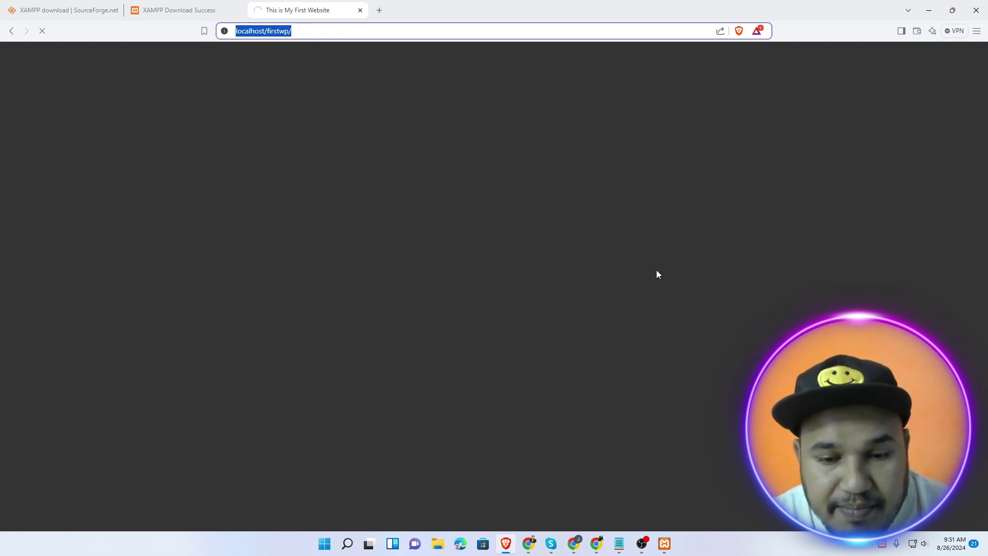
# Check the saved WordPress login details in the Notepad file, and log out of the local site
pyautogui.click(620, 544)
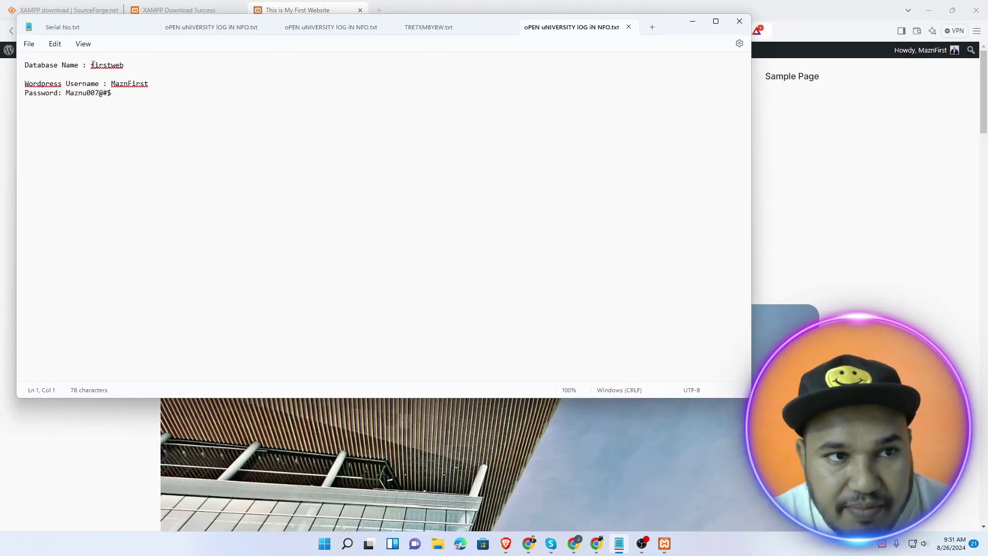
pyautogui.click(692, 22)
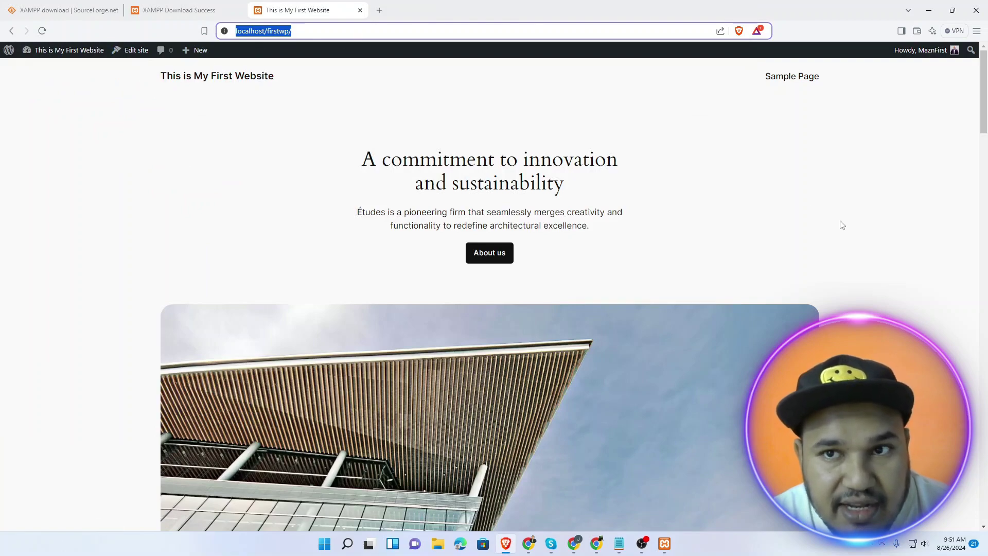
pyautogui.scroll(-5, 843, 227)
pyautogui.scroll(5, 819, 211)
pyautogui.moveTo(943, 55)
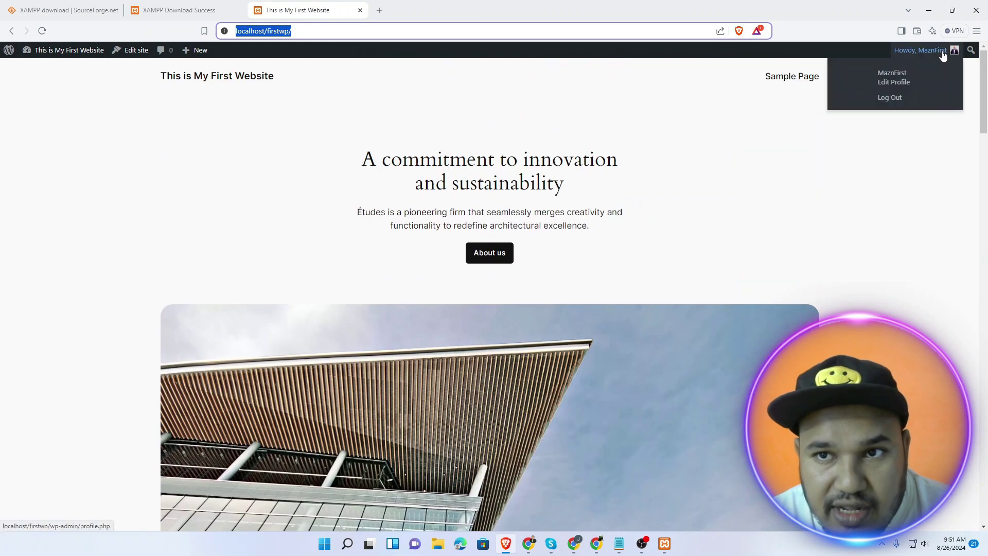
pyautogui.click(890, 98)
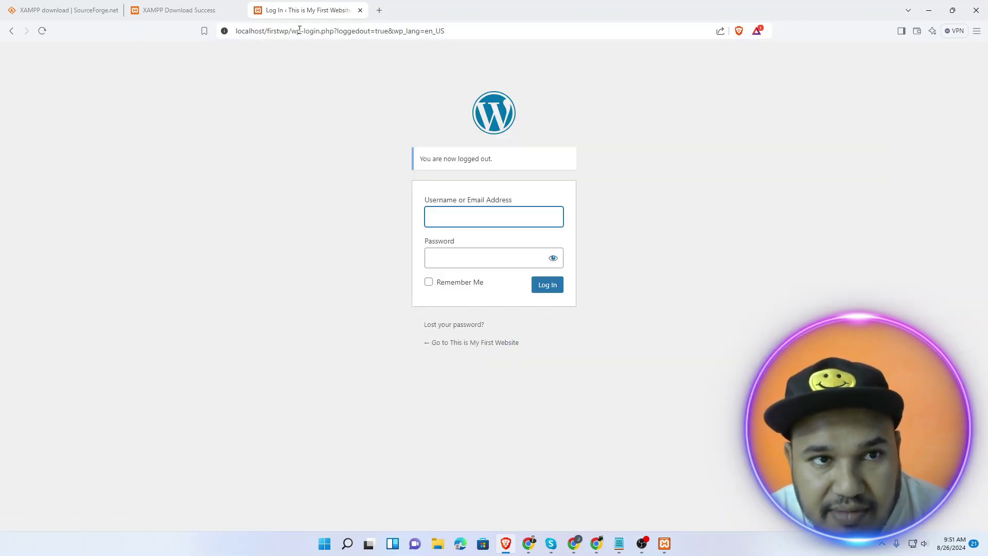
pyautogui.click(251, 31)
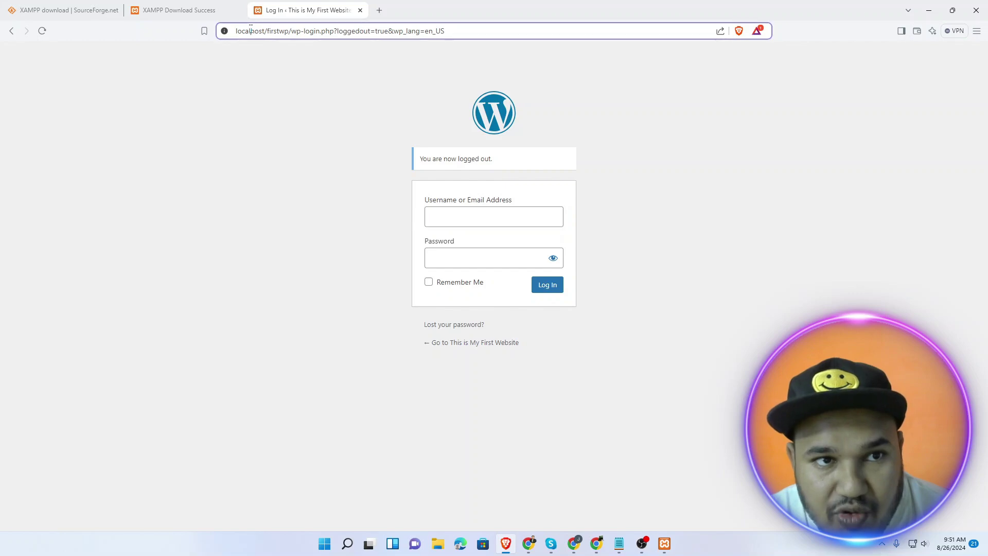
pyautogui.click(277, 31)
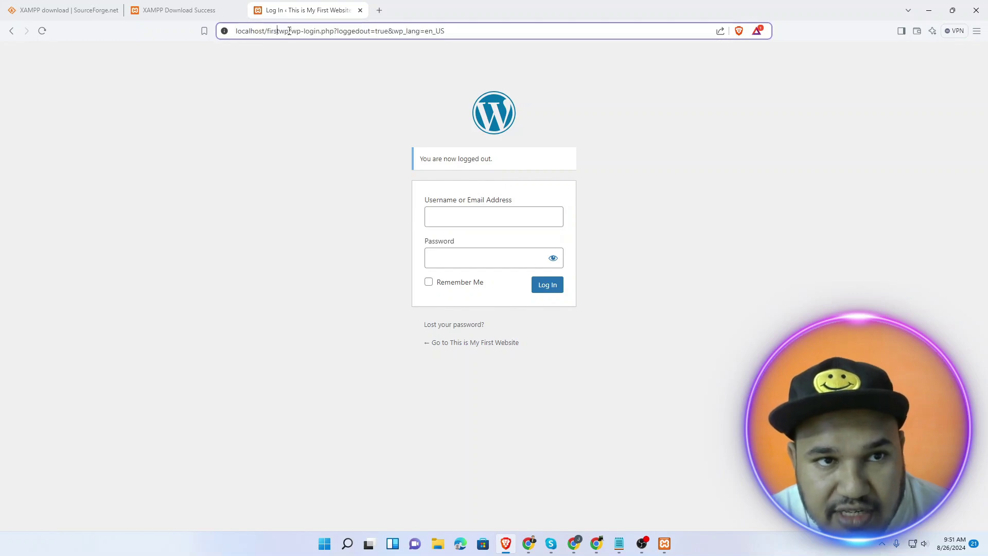
pyautogui.click(469, 215)
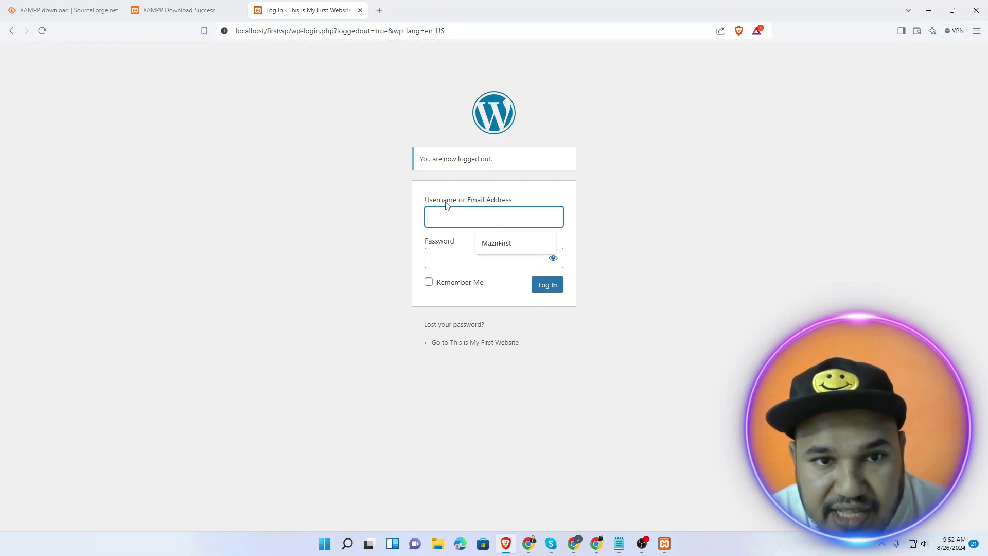
pyautogui.moveTo(447, 202); pyautogui.dragTo(511, 205)
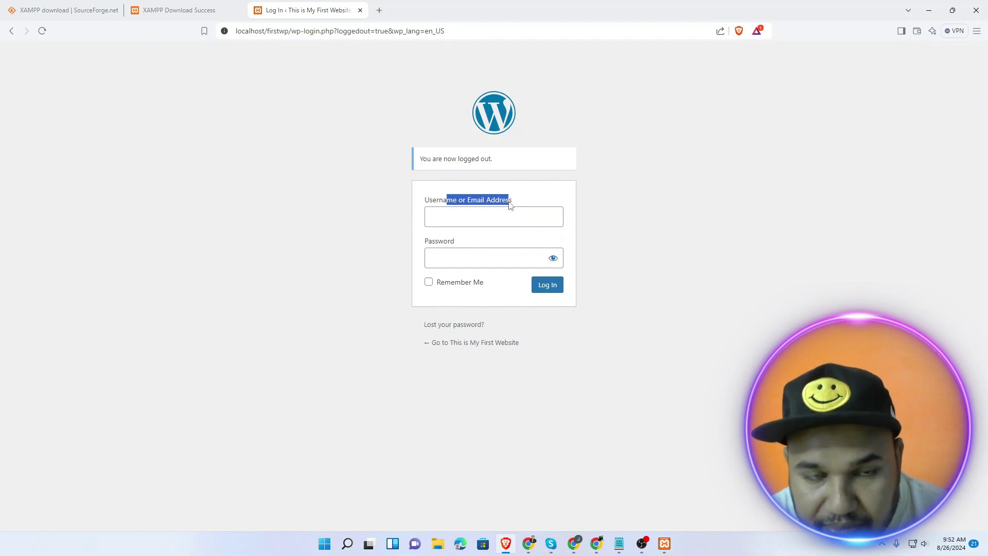
pyautogui.click(469, 218)
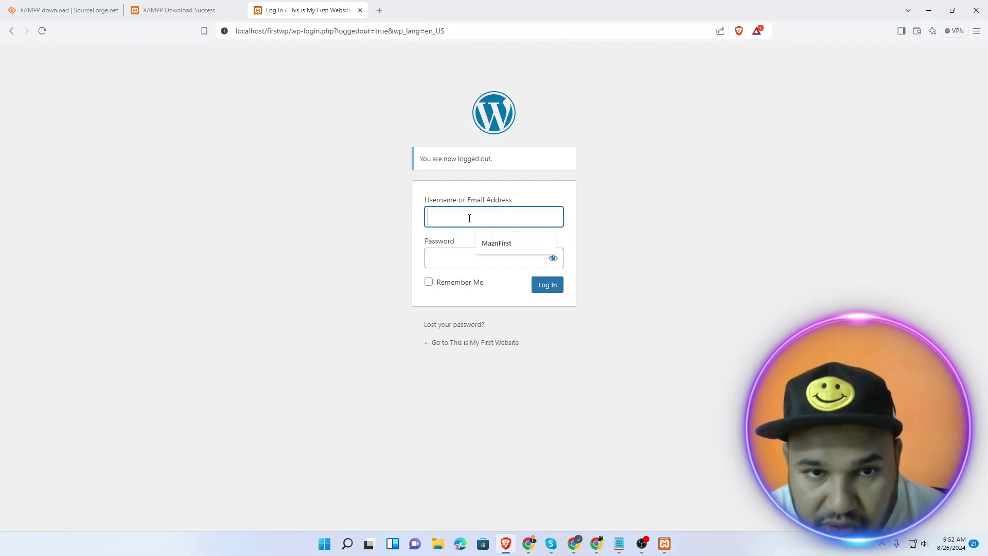
pyautogui.click(456, 263)
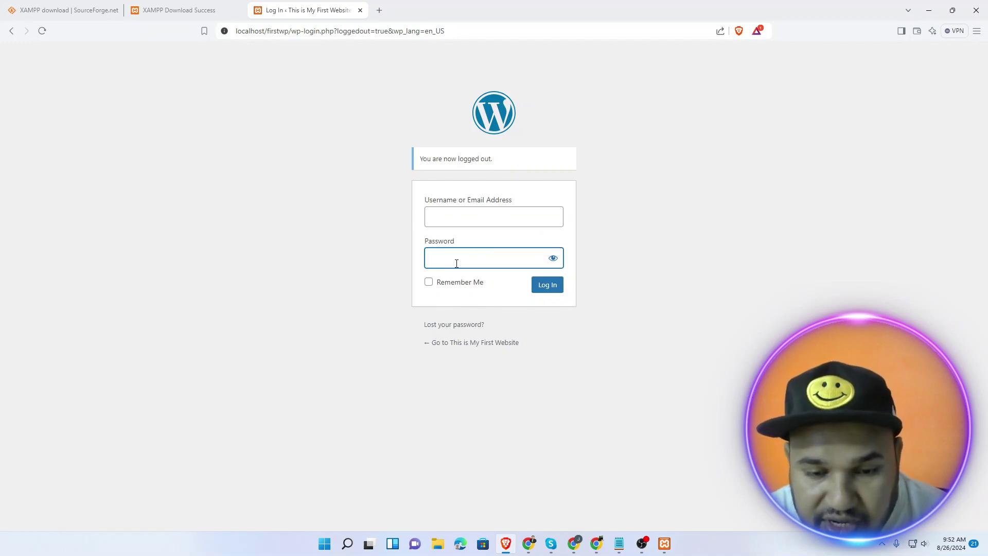
# Copy the WordPress username from the Notepad file into the login form's username field
pyautogui.click(620, 544)
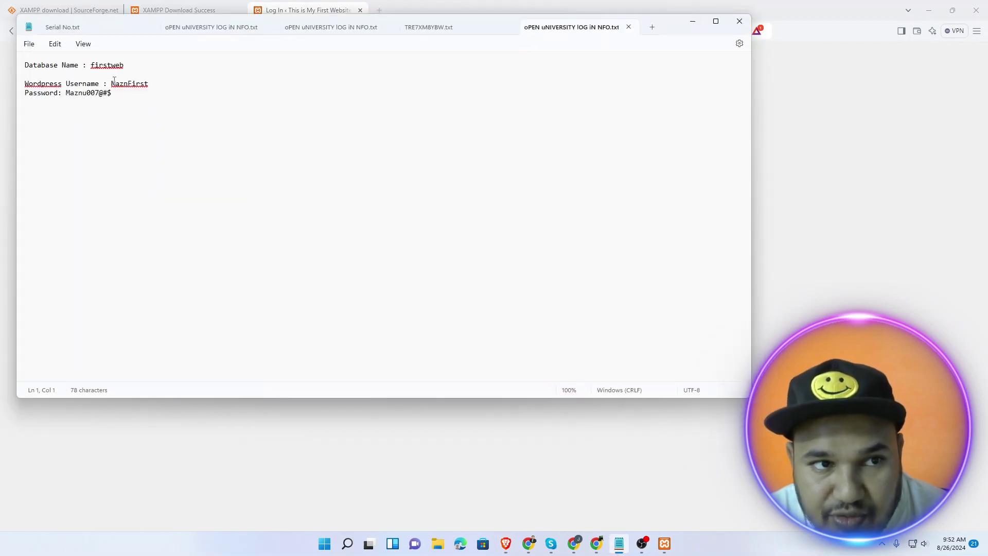
pyautogui.moveTo(113, 84); pyautogui.dragTo(25, 83)
pyautogui.moveTo(149, 84); pyautogui.dragTo(112, 82)
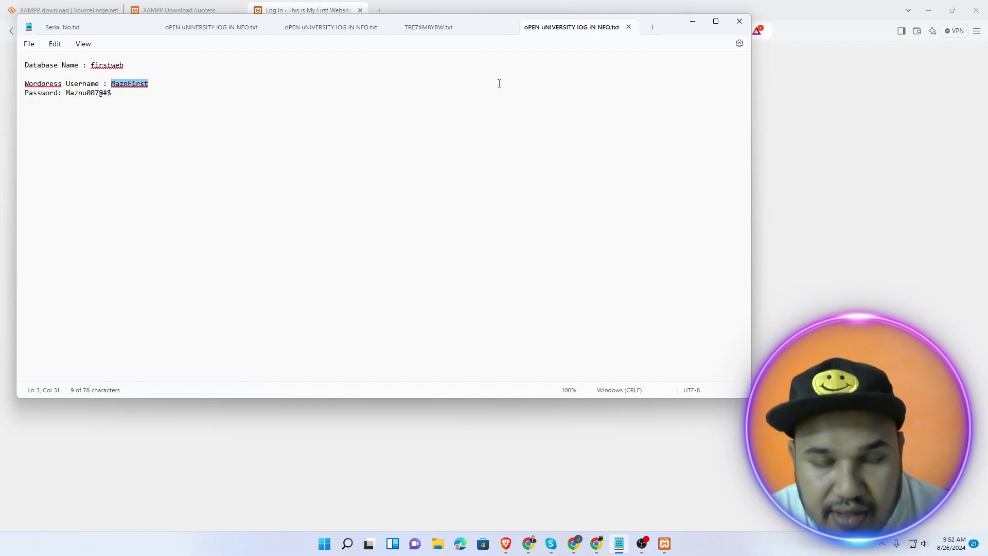
pyautogui.hotkey('ctrl', 'c')
pyautogui.click(693, 21)
pyautogui.click(443, 208)
pyautogui.hotkey('ctrl', 'v')
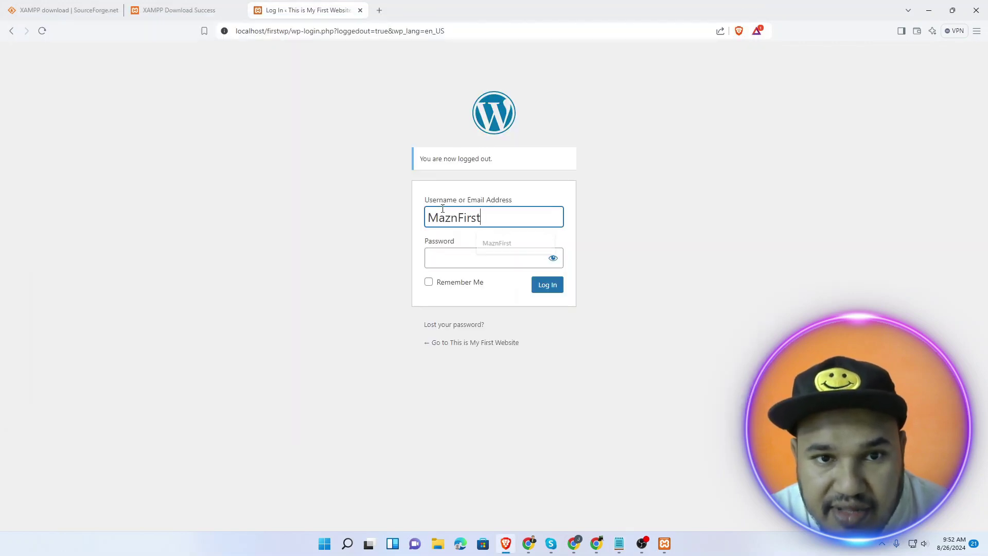
# Copy the account password from the Notepad file into the Password field and log in to WordPress
pyautogui.click(446, 258)
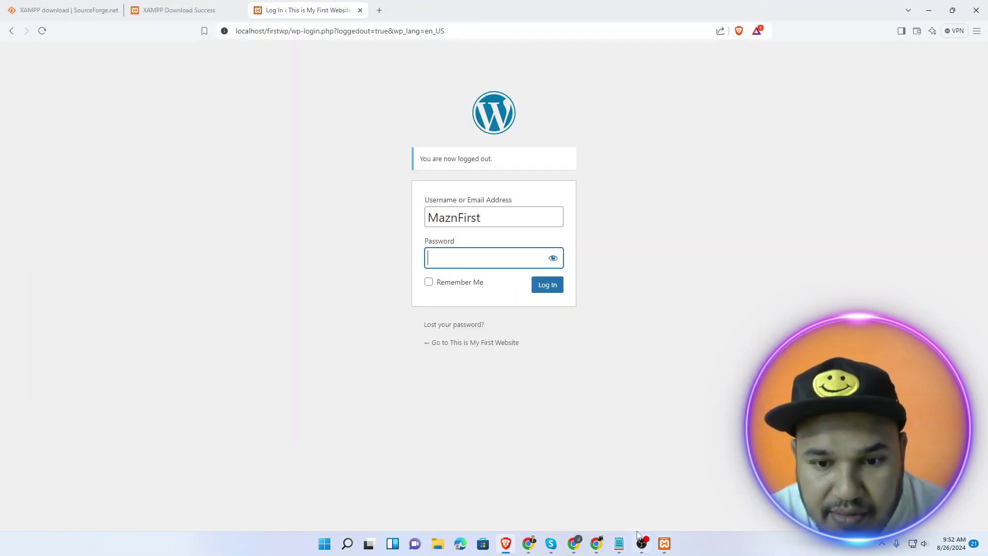
pyautogui.click(619, 544)
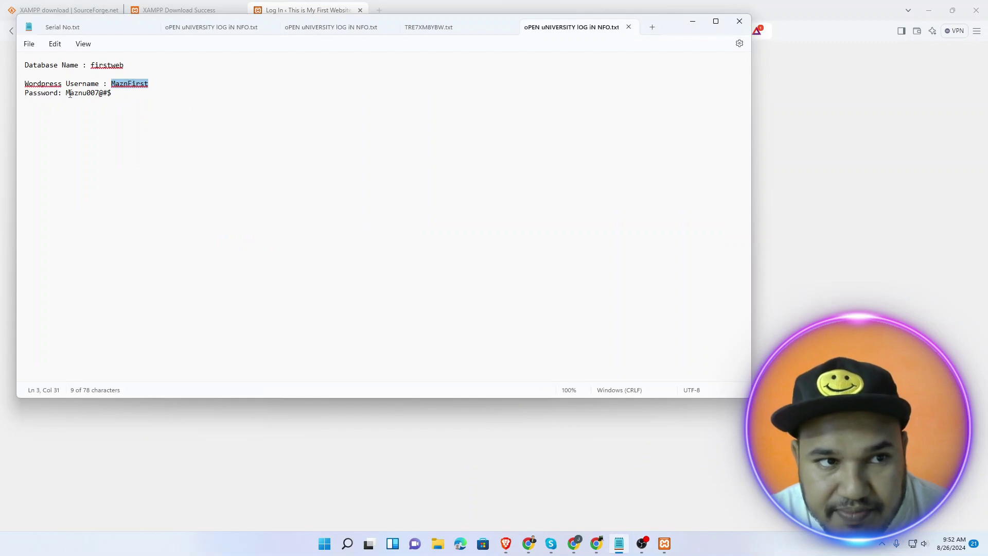
pyautogui.moveTo(66, 92); pyautogui.dragTo(122, 94)
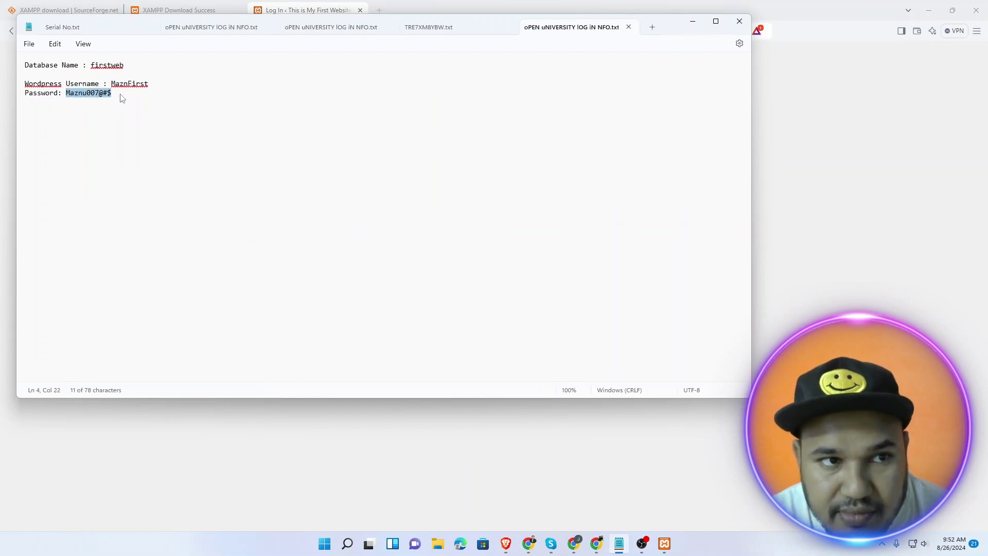
pyautogui.click(853, 131)
pyautogui.click(458, 260)
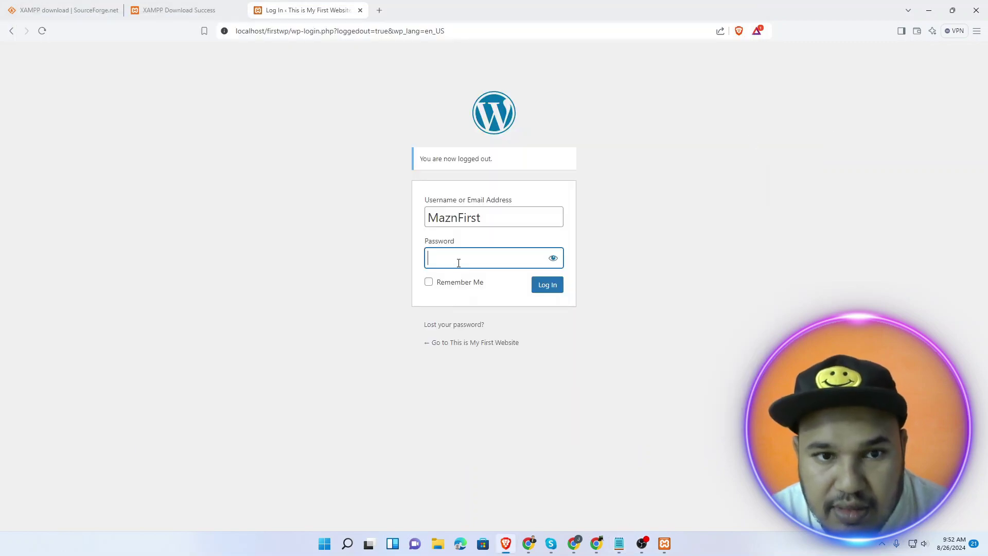
pyautogui.hotkey('ctrl', 'v')
pyautogui.click(539, 281)
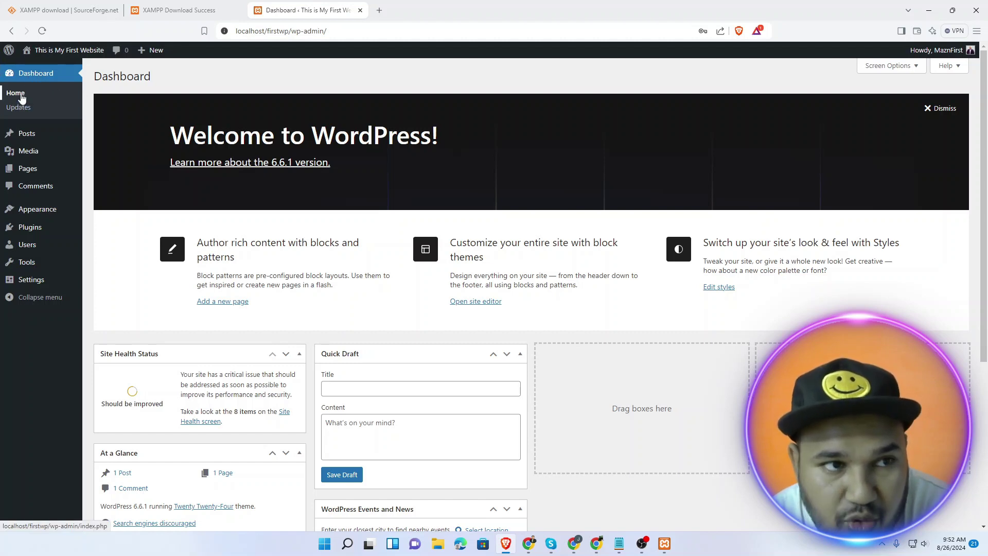
# Open the Dashboard home page and dismiss the Welcome to WordPress banner
pyautogui.click(21, 97)
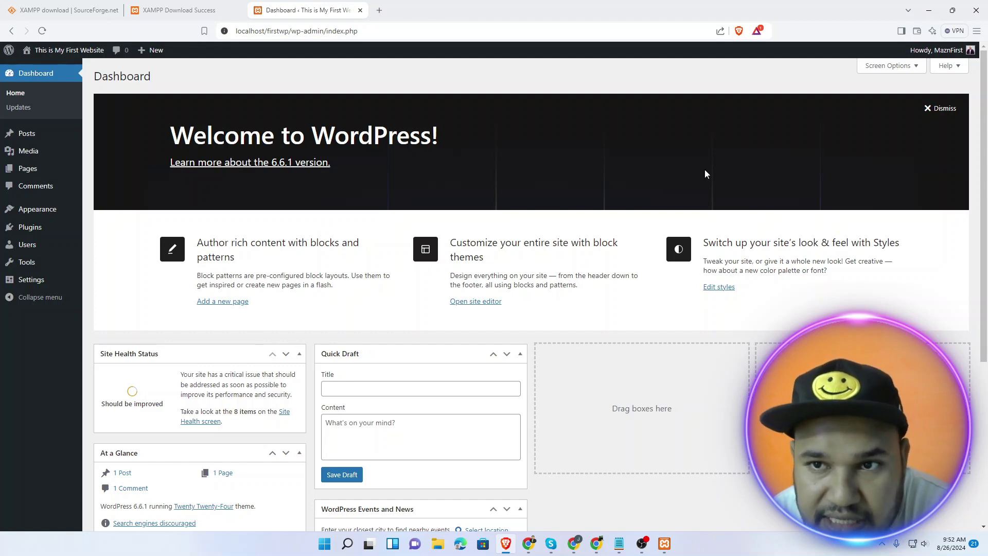
pyautogui.click(935, 112)
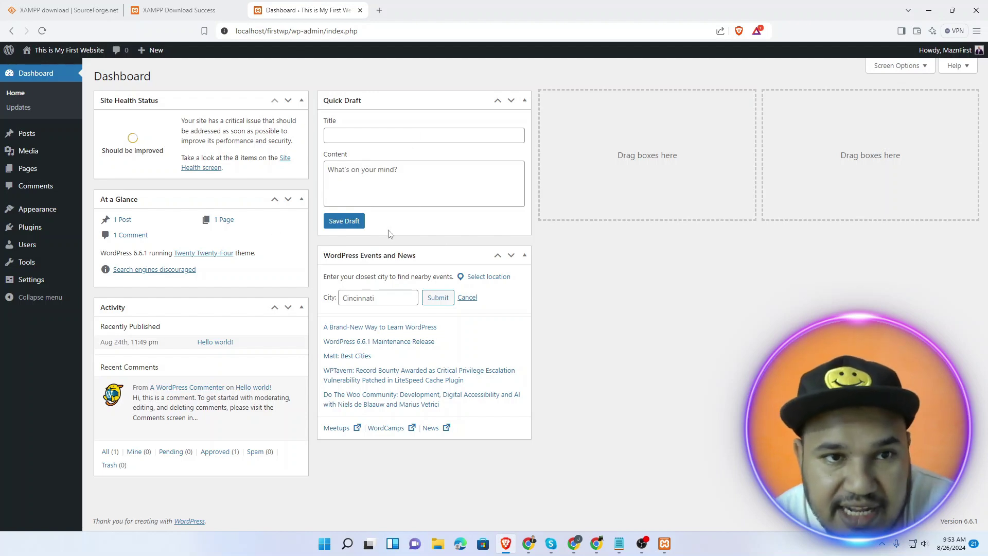
# Hide the At a Glance, Activity, Quick Draft, and WordPress Events and News boxes, leaving only Site Health Status on the dashboard
pyautogui.click(900, 68)
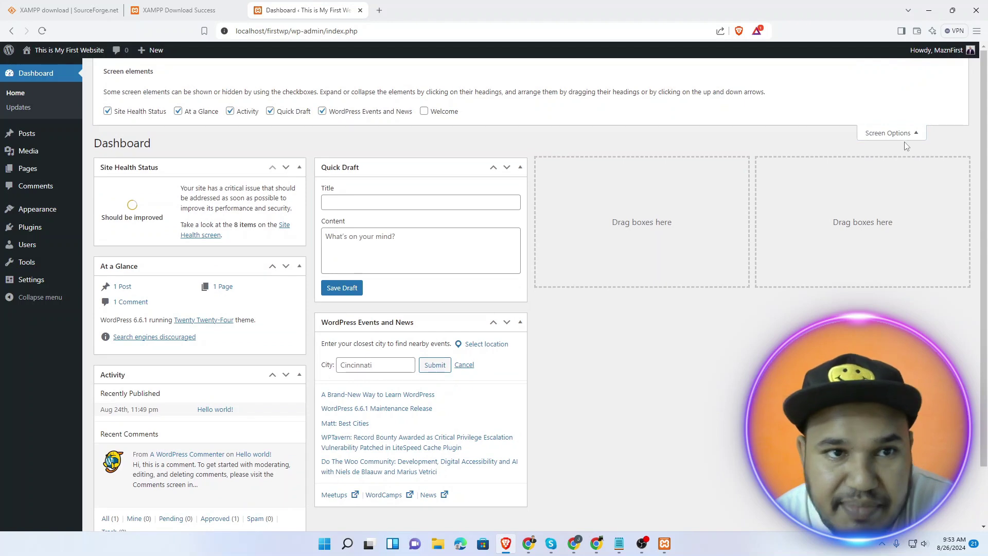
pyautogui.click(108, 116)
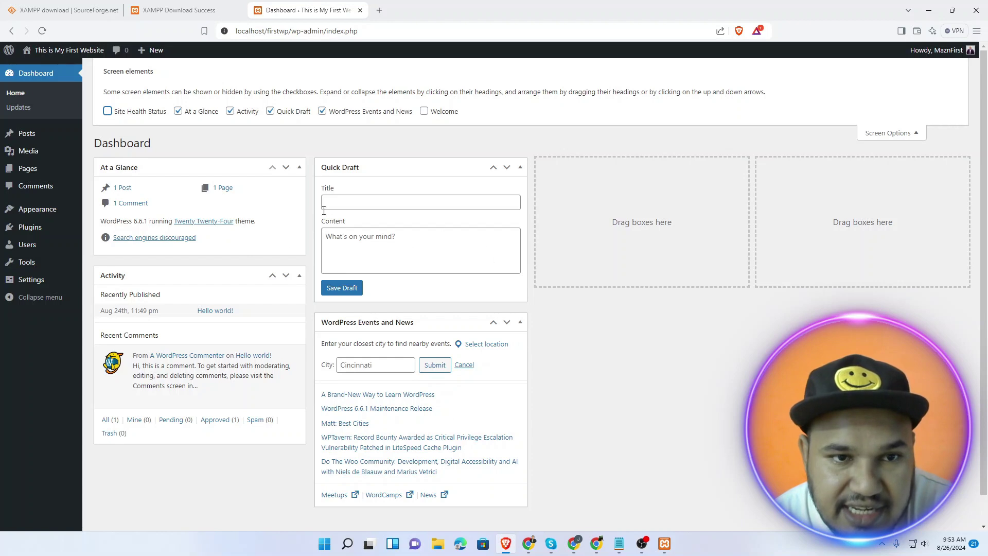
pyautogui.click(108, 112)
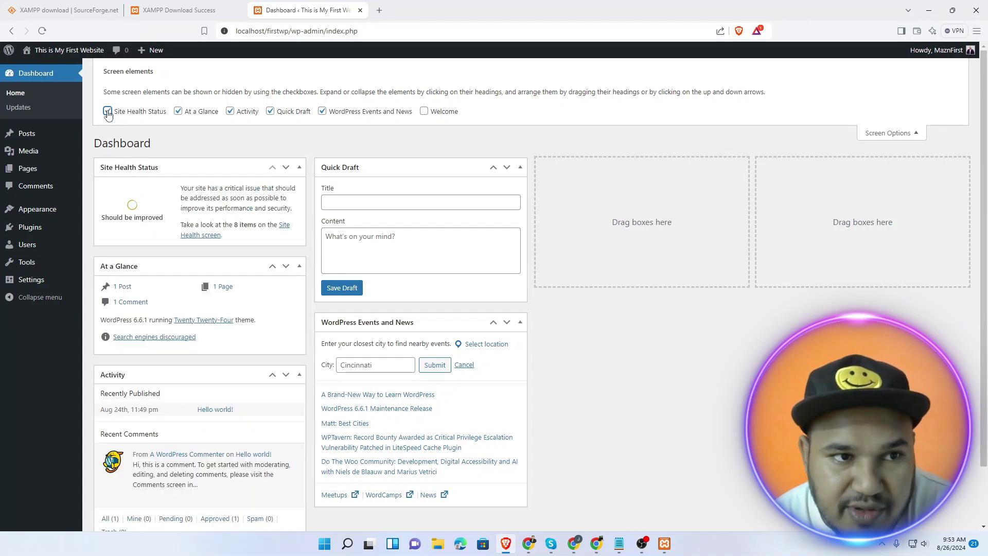
pyautogui.click(179, 112)
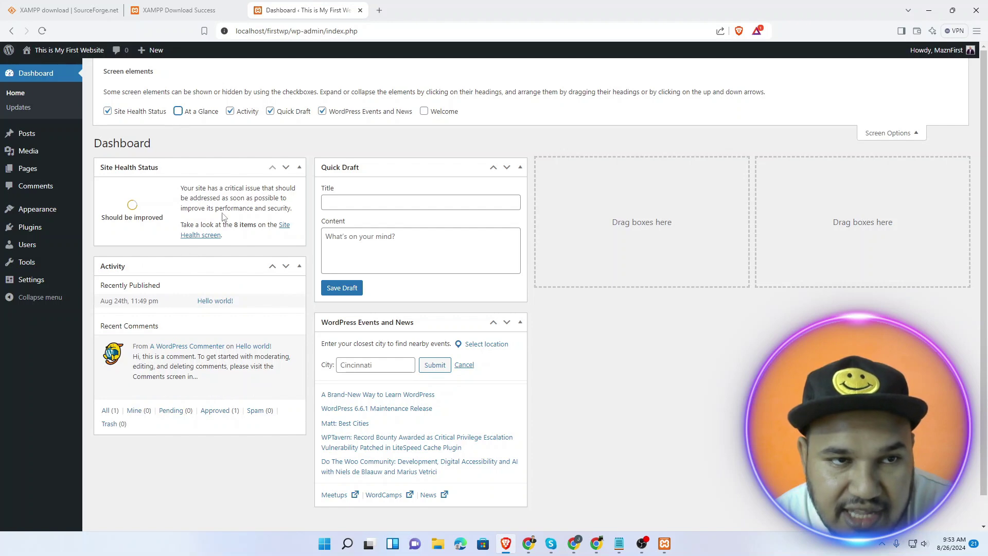
pyautogui.click(230, 112)
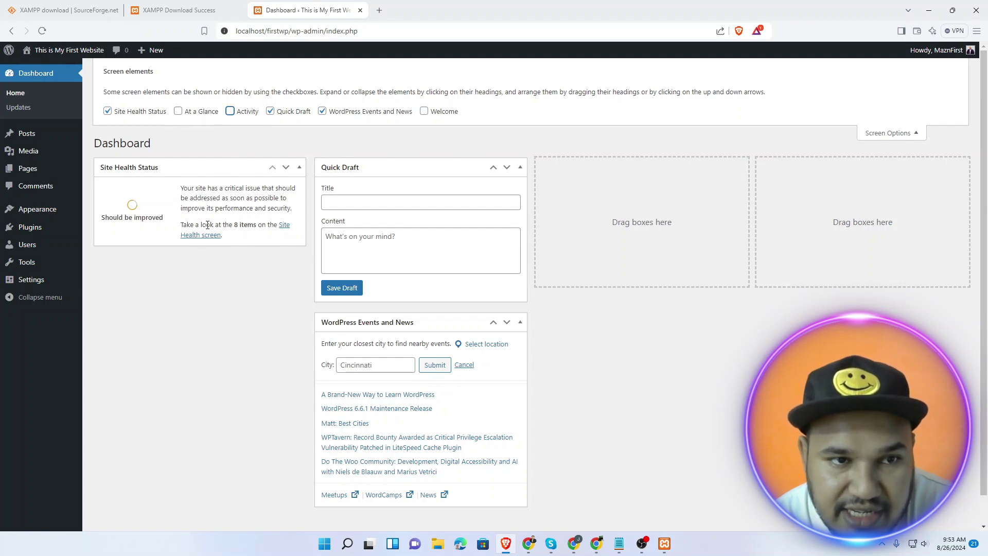
pyautogui.click(271, 111)
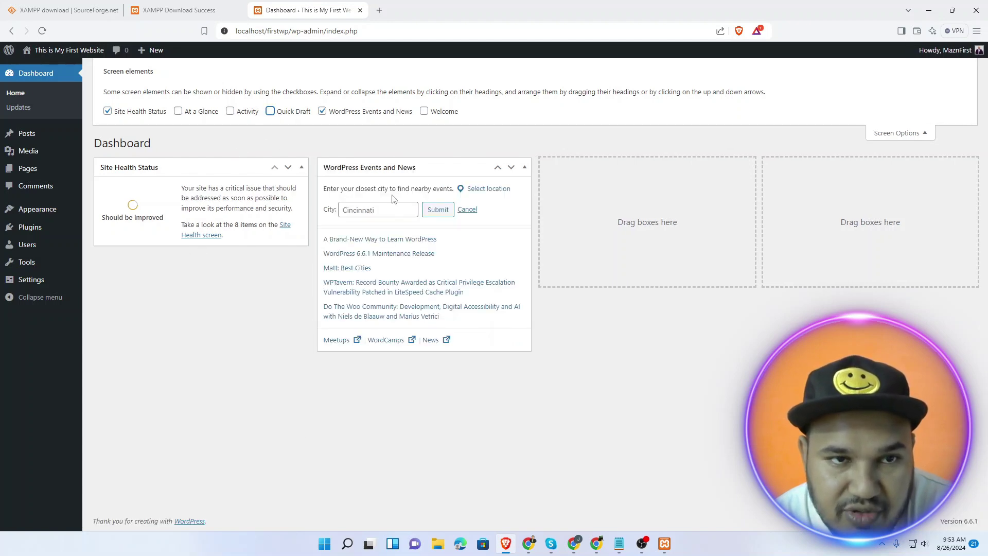
pyautogui.click(321, 111)
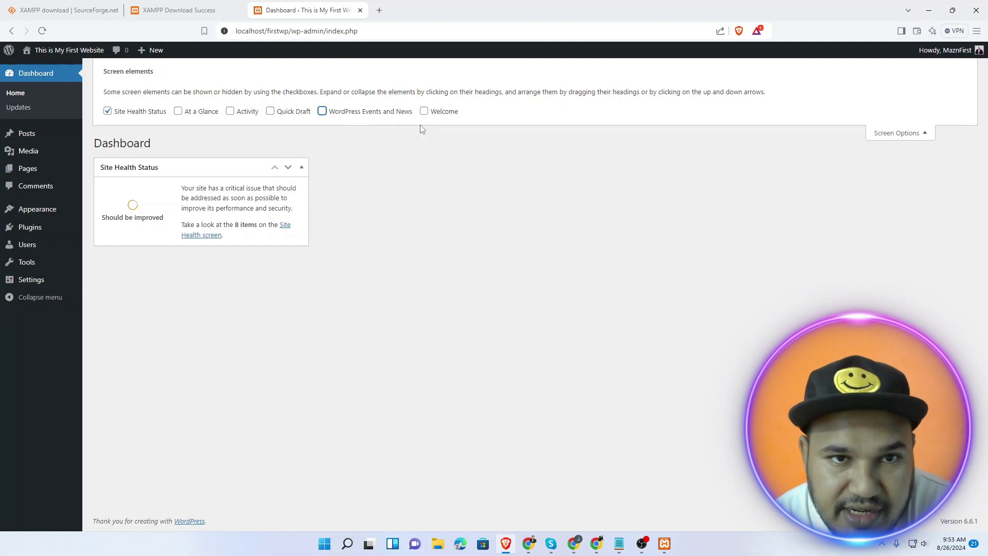
# Toggle the Site Health Status box off and on, and show the Activity box on the dashboard again
pyautogui.click(107, 112)
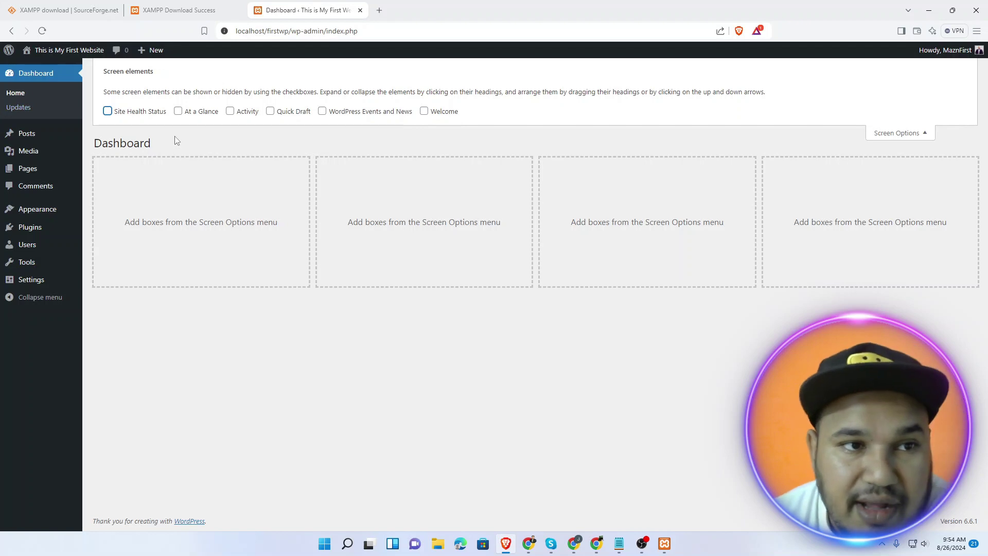
pyautogui.click(107, 111)
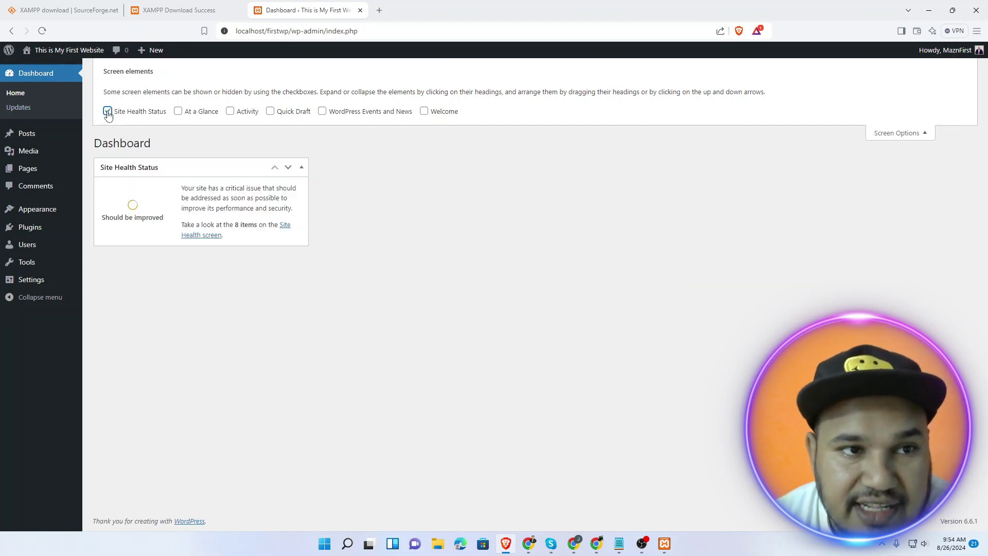
pyautogui.click(230, 112)
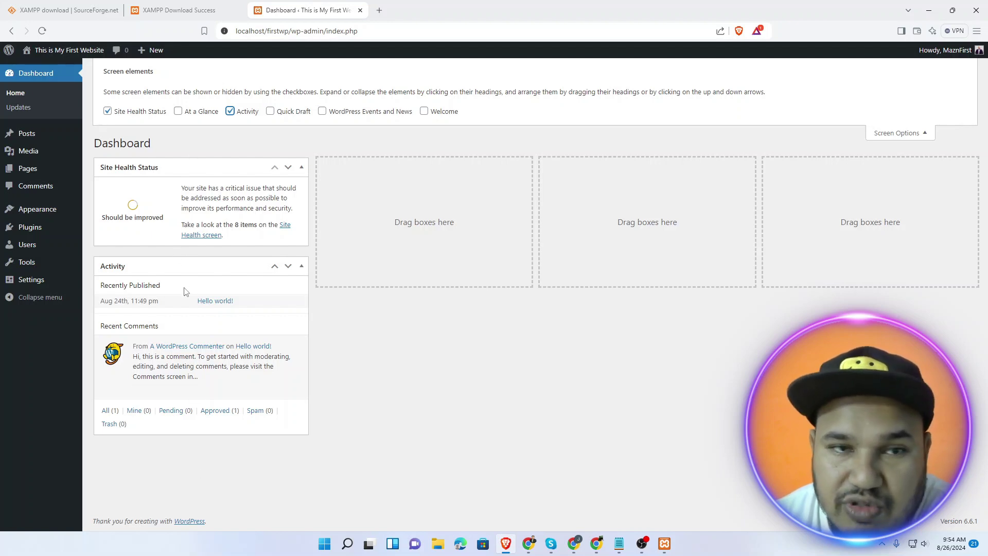
# Check the WordPress Updates page and open the list of all posts
pyautogui.click(31, 110)
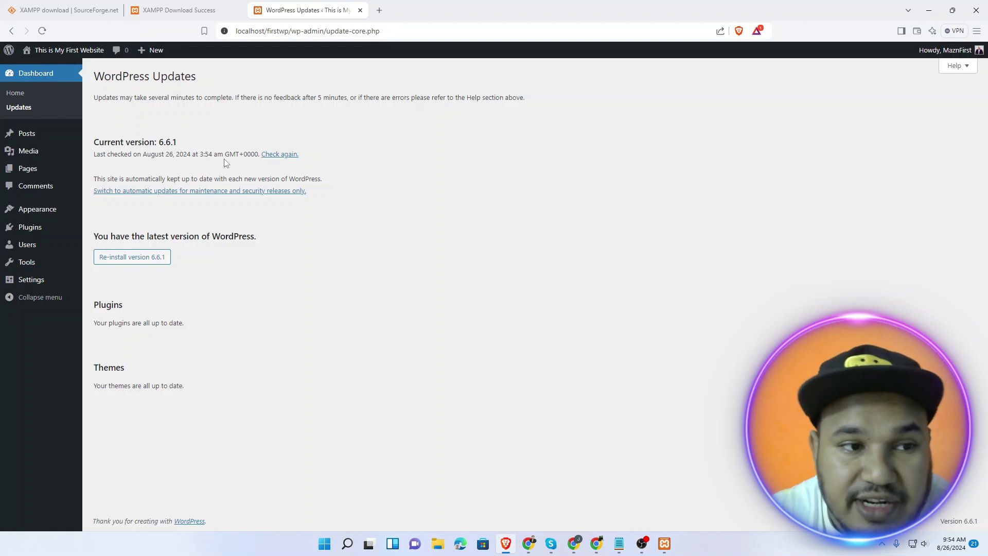
pyautogui.click(27, 133)
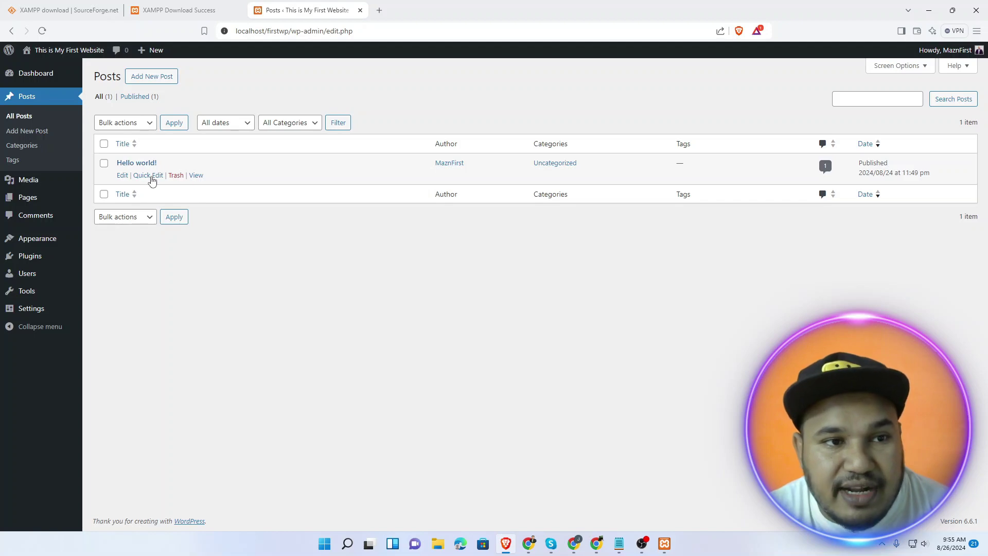
# View the published "Hello world!" post on the site and highlight its content, and open the post Tags page in the admin area
pyautogui.click(196, 176)
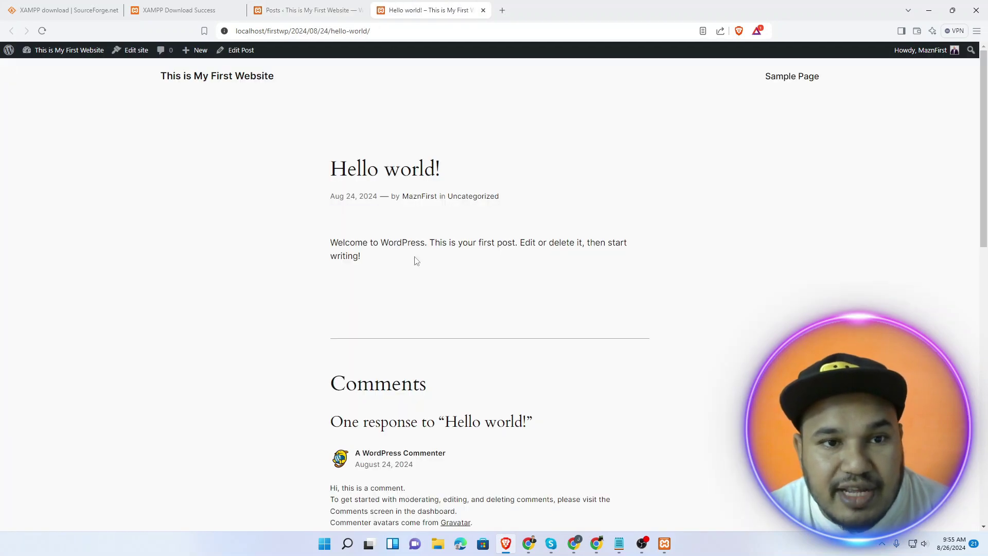
pyautogui.scroll(-3, 417, 261)
pyautogui.scroll(3, 411, 261)
pyautogui.moveTo(339, 163); pyautogui.dragTo(629, 269)
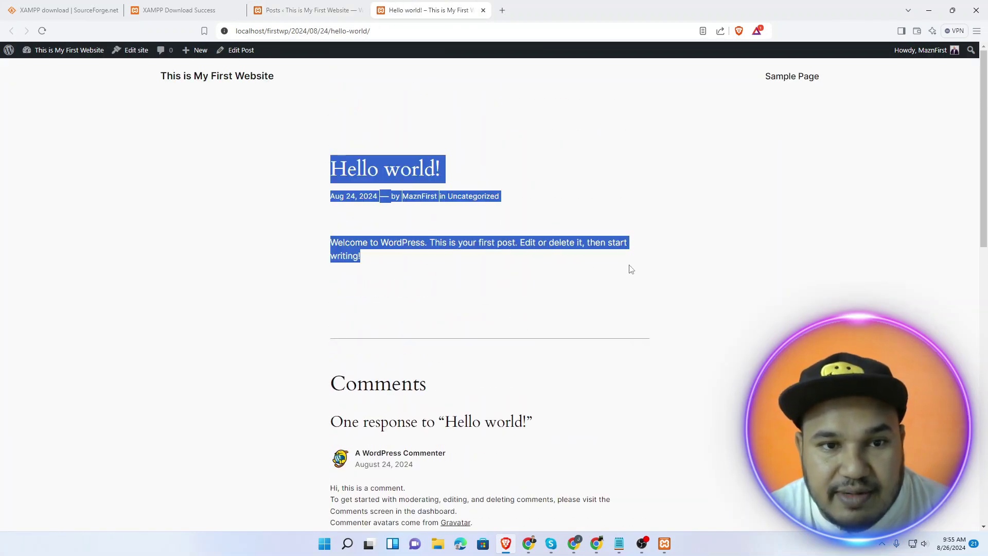
pyautogui.click(334, 6)
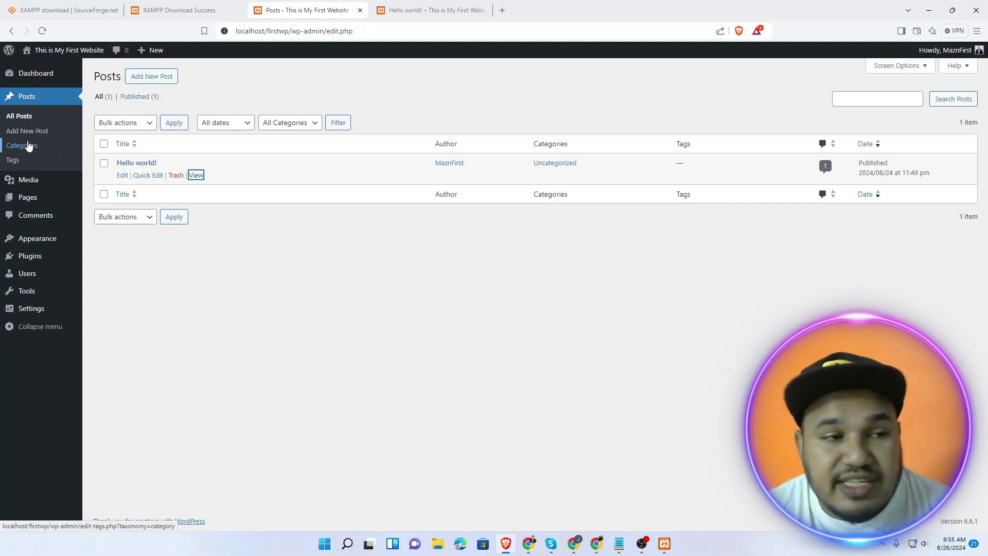
pyautogui.click(12, 162)
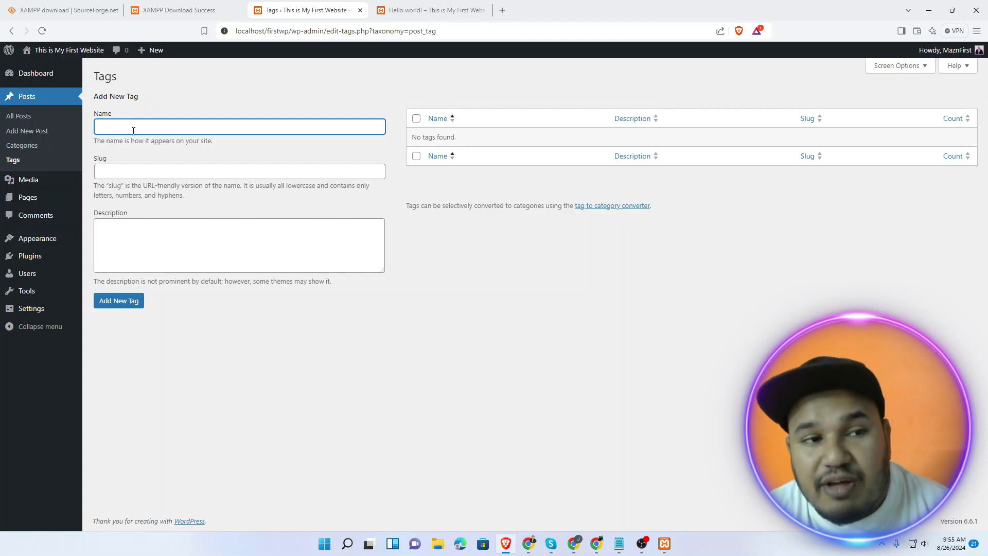
# Upload the "Add a heading" image from the Downloads folder to the Media Library and view its attachment details
pyautogui.click(29, 184)
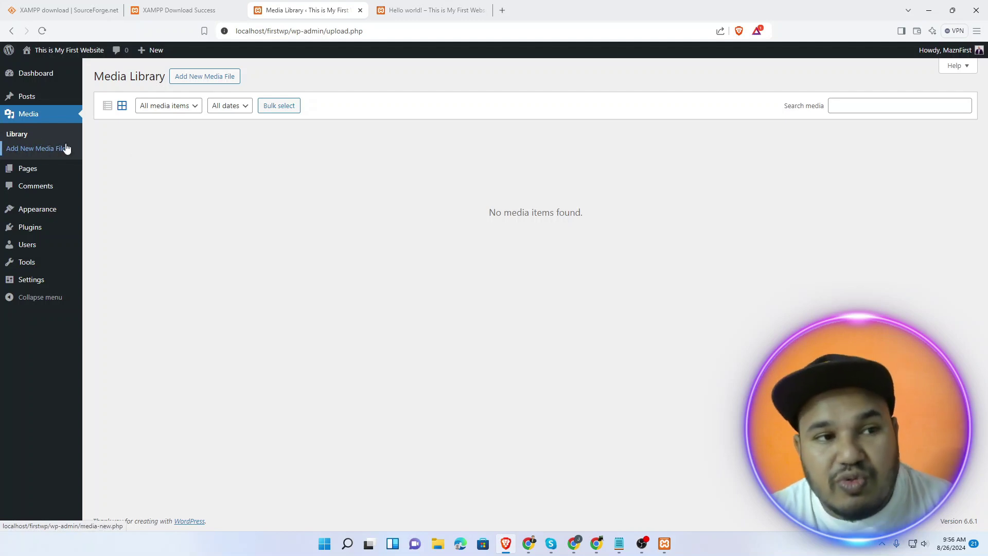
pyautogui.click(199, 82)
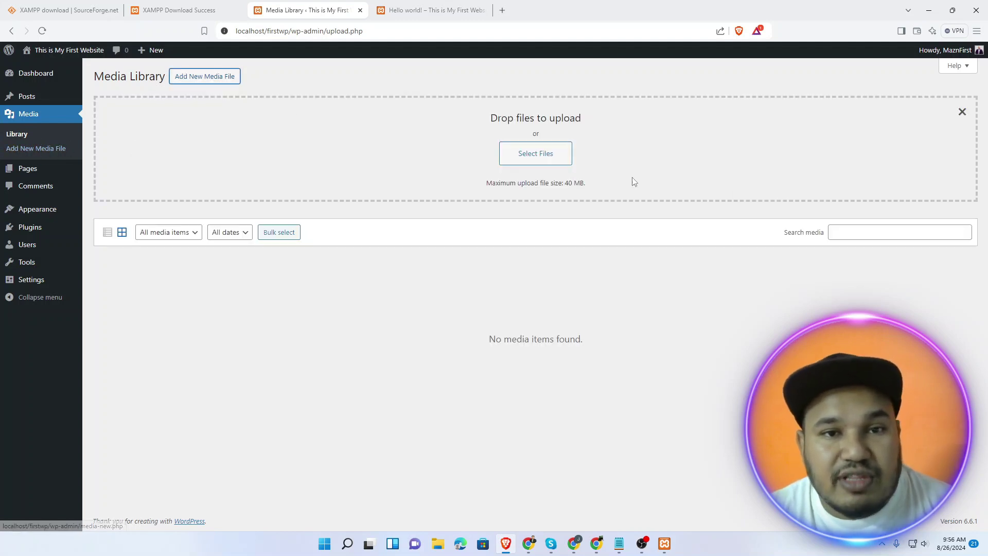
pyautogui.click(516, 151)
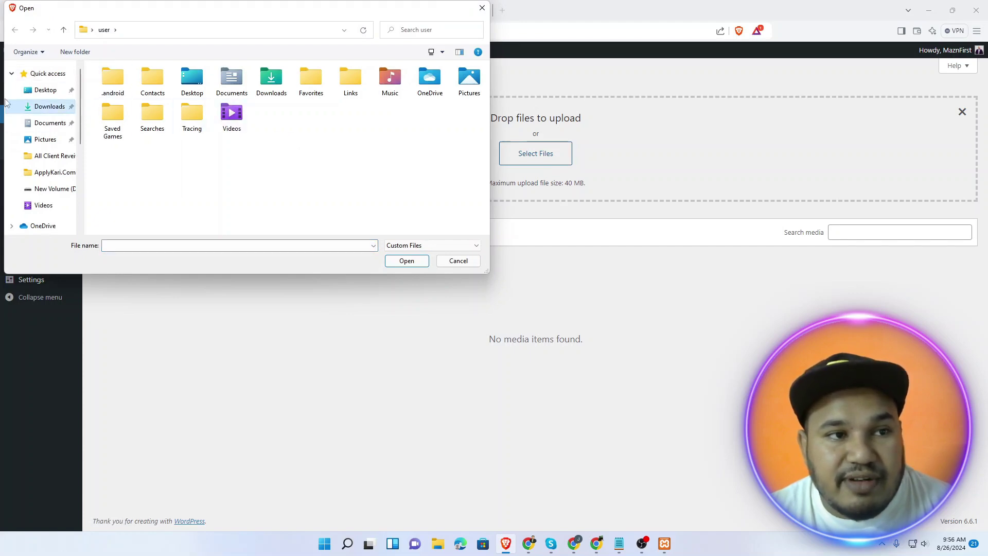
pyautogui.click(31, 106)
pyautogui.click(236, 211)
pyautogui.doubleClick(236, 211)
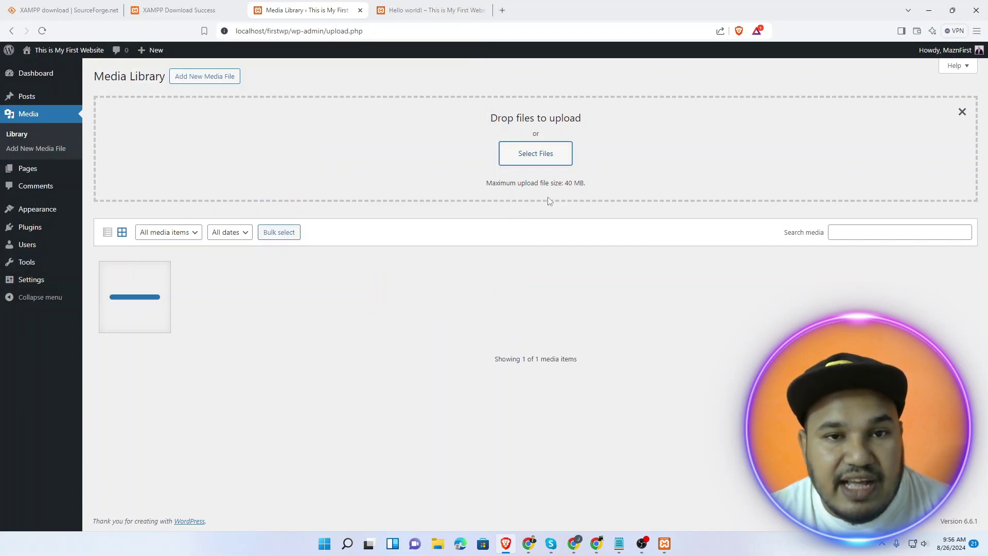
pyautogui.click(128, 324)
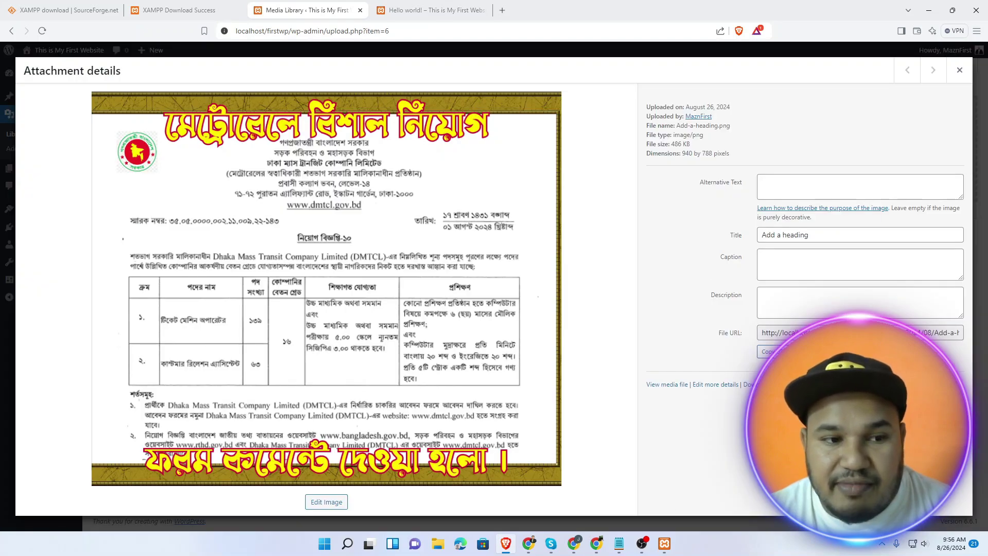
pyautogui.click(960, 72)
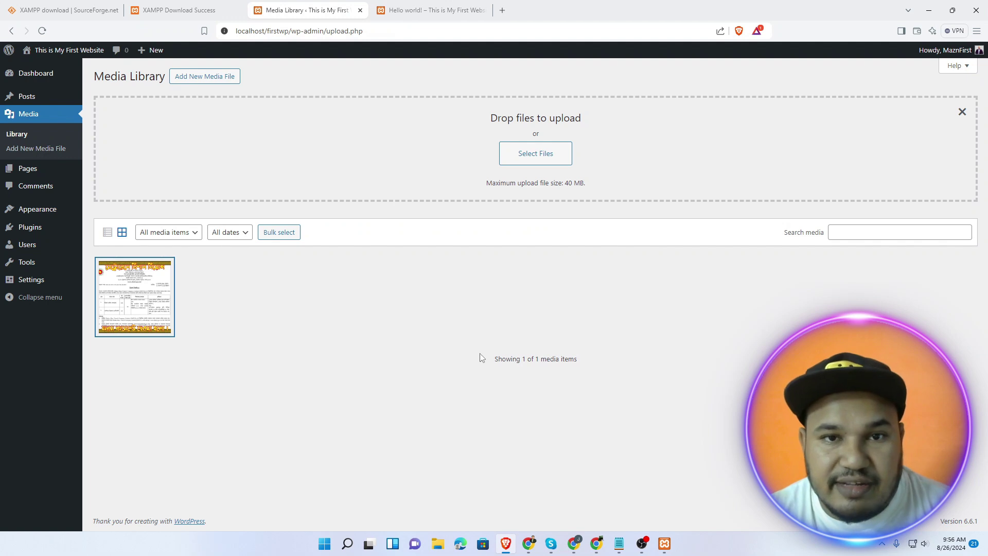
# Open the list of all pages, and view the site's home page and Sample Page on the front end
pyautogui.click(31, 173)
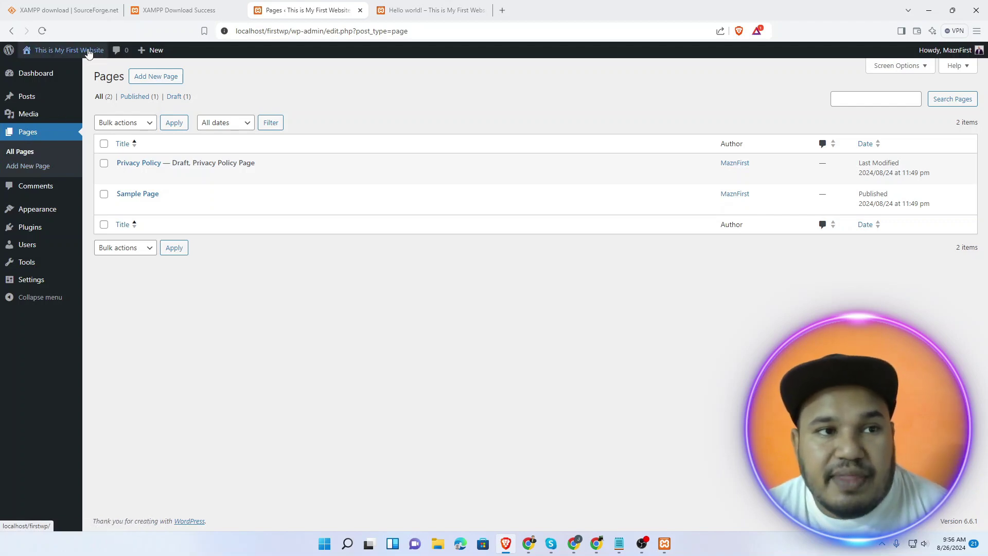
pyautogui.moveTo(72, 55)
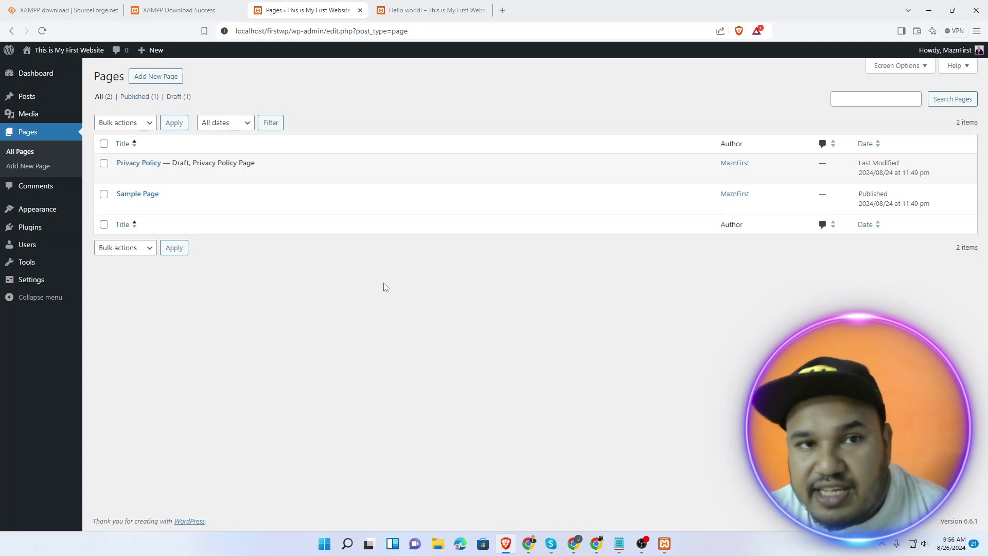
pyautogui.click(434, 9)
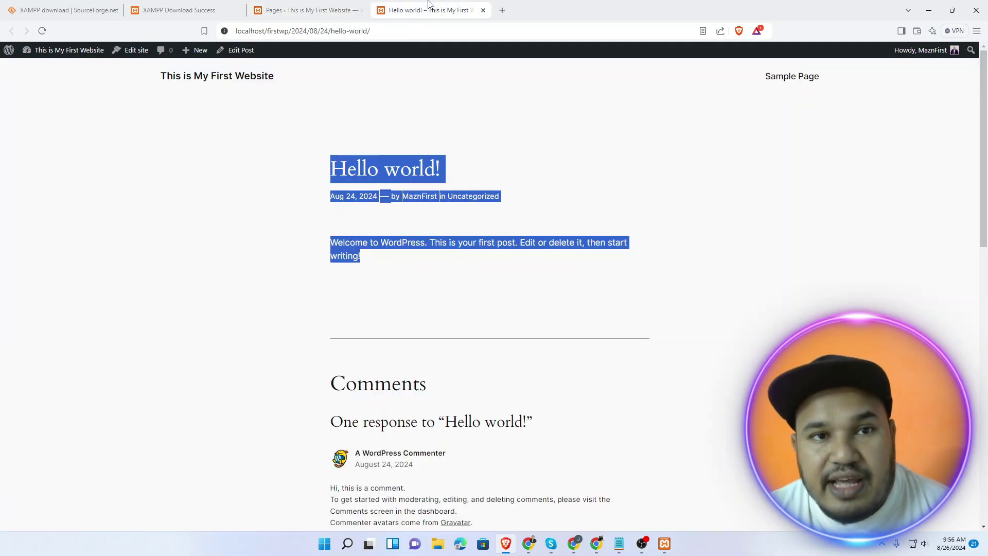
pyautogui.click(262, 77)
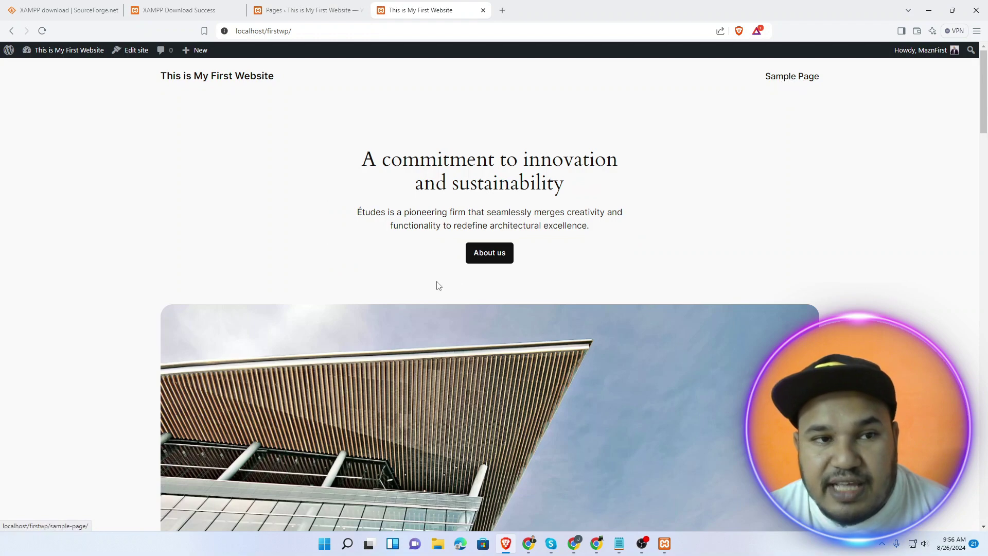
pyautogui.click(808, 78)
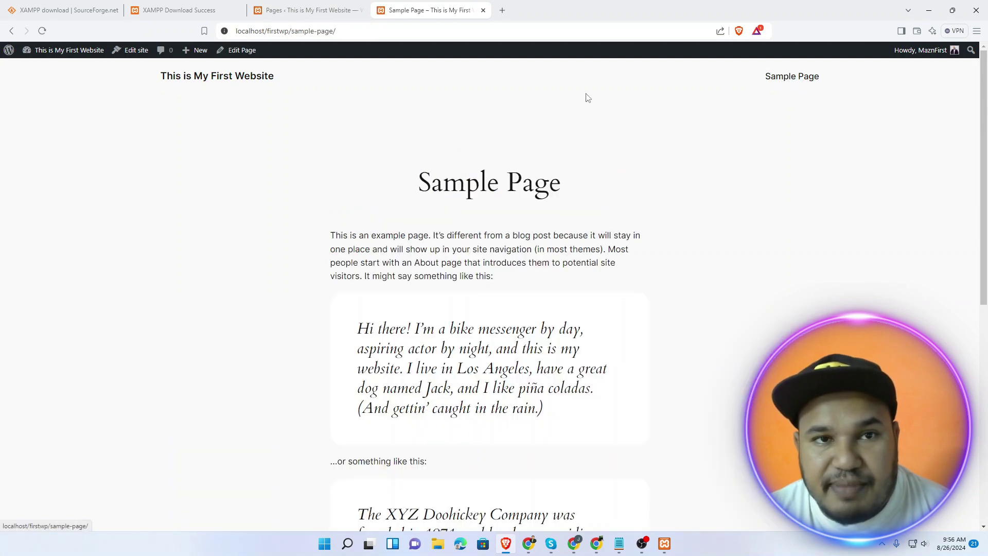
pyautogui.scroll(-8, 408, 247)
pyautogui.scroll(8, 451, 346)
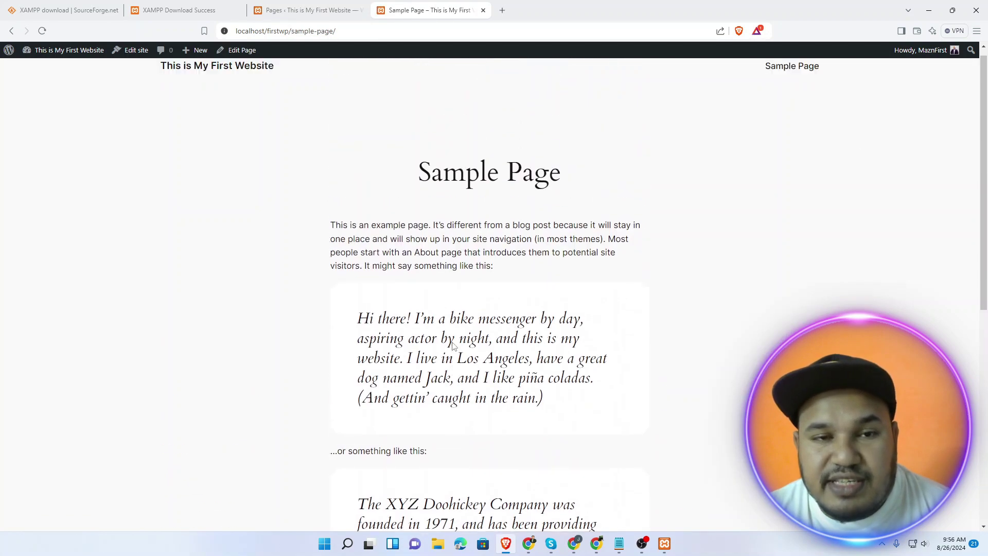
# Open nu.ac.bd in a new tab, try its Webmail link, and return to the National University home page
pyautogui.click(503, 10)
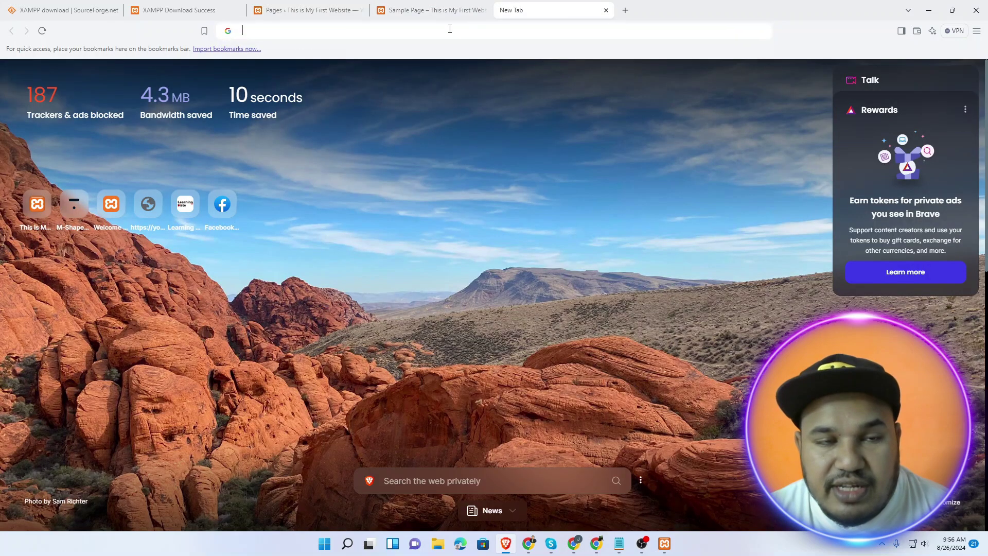
pyautogui.write('nu')
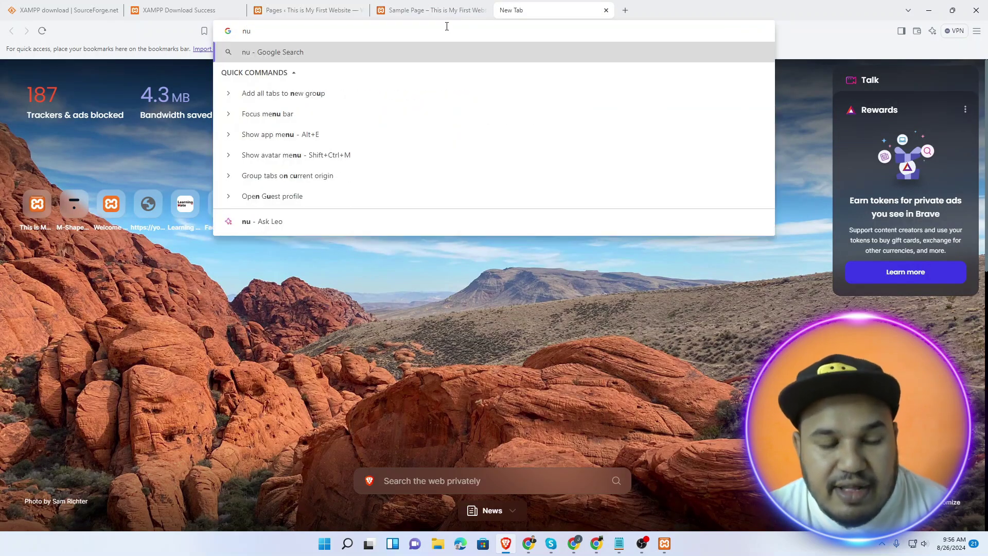
pyautogui.write('.a')
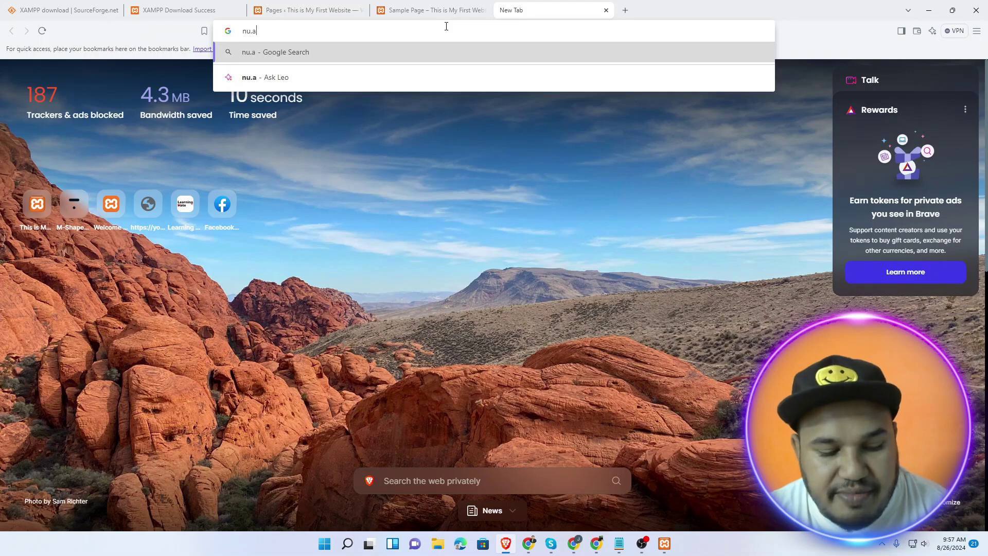
pyautogui.write('c.bd')
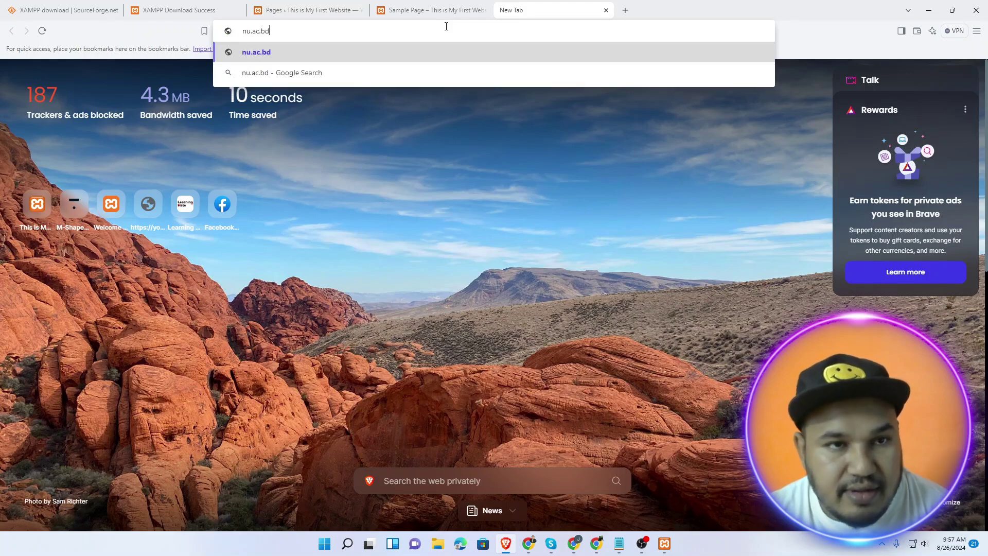
pyautogui.press('Return')
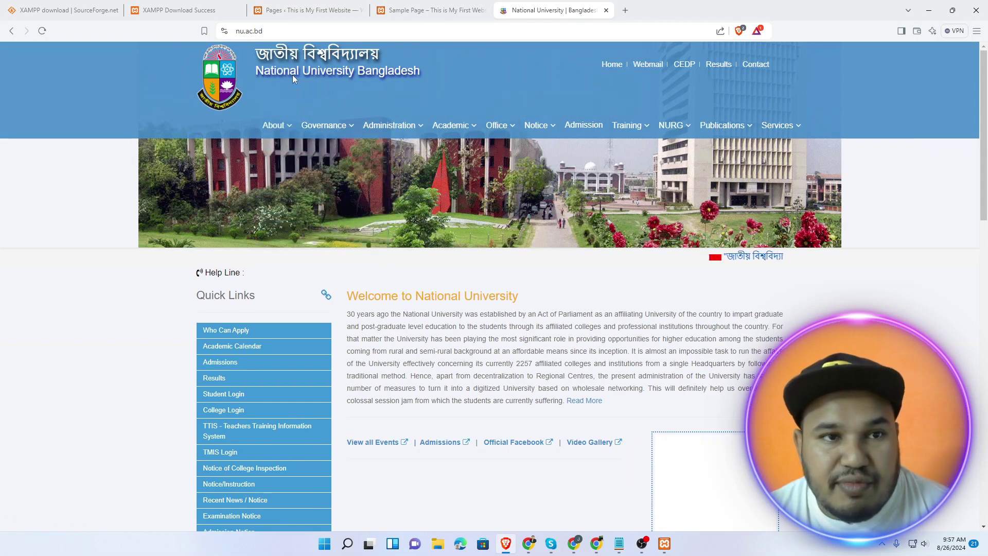
pyautogui.click(652, 65)
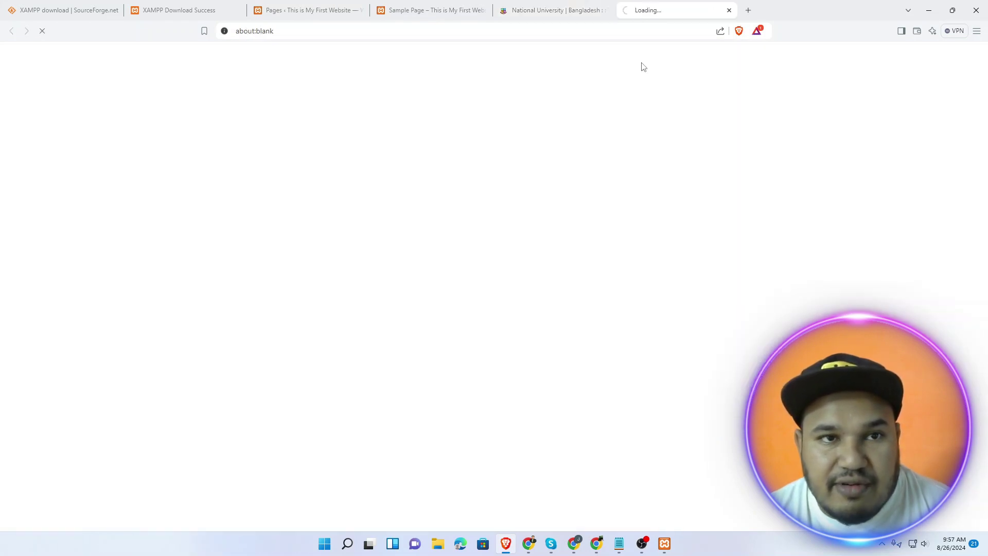
pyautogui.click(540, 14)
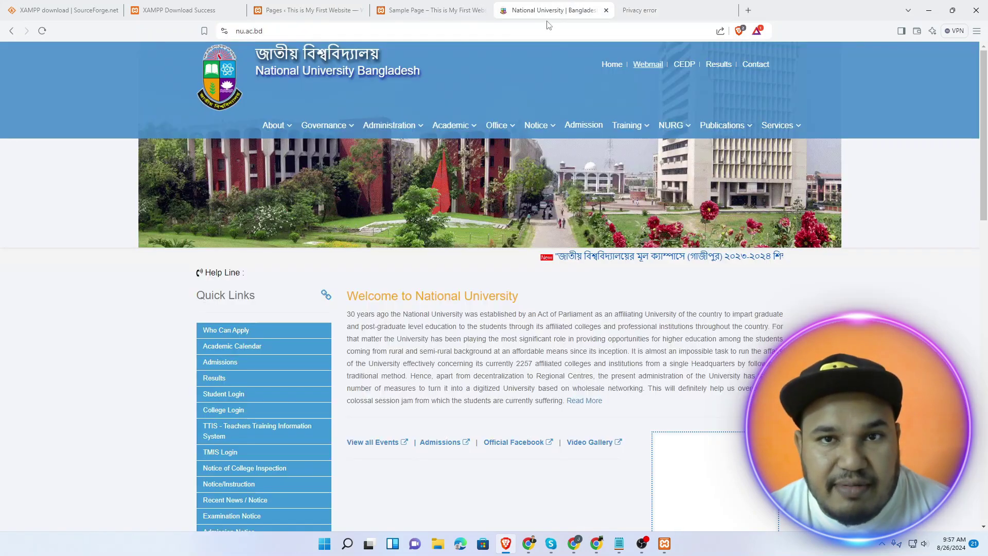
# Try the Results and Admission links on the National University site, and reload the admission page
pyautogui.click(722, 68)
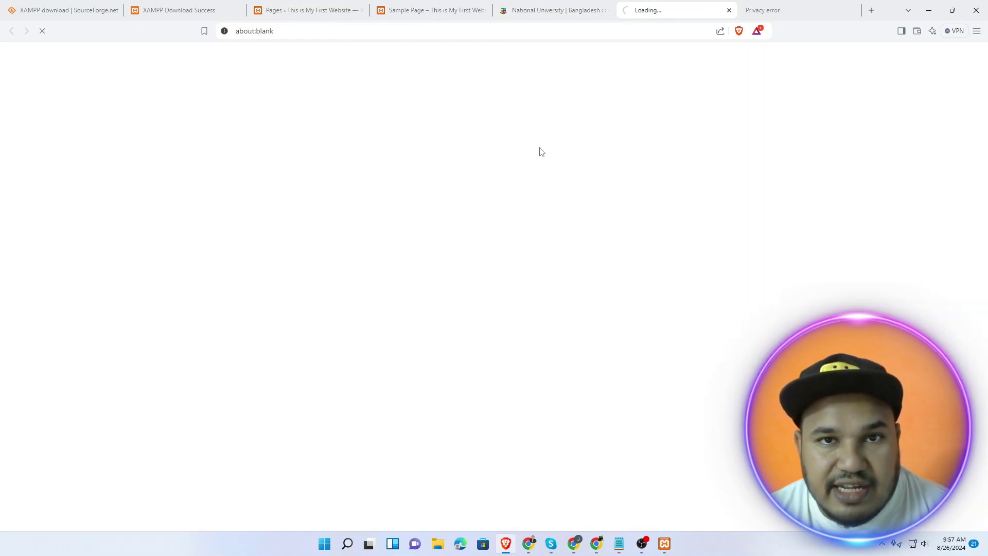
pyautogui.click(552, 9)
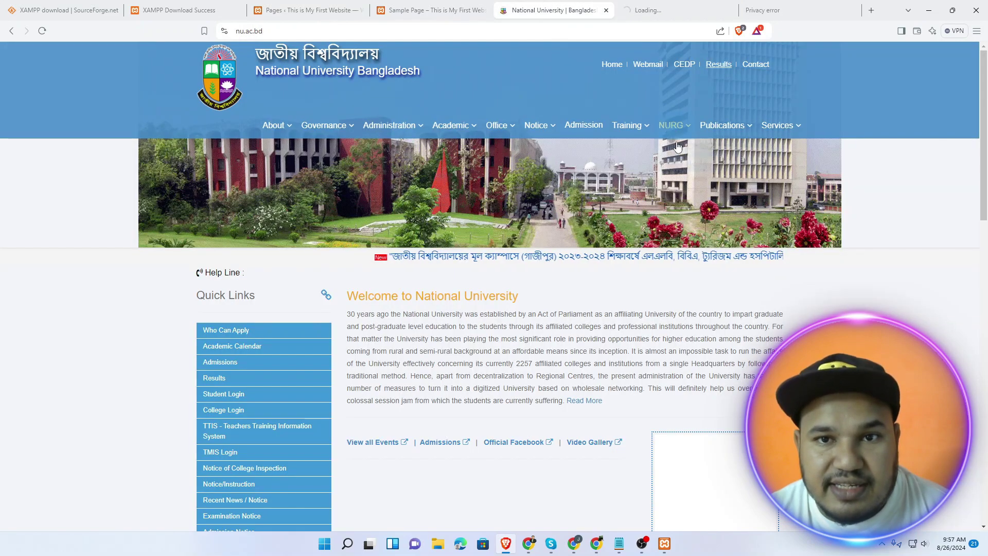
pyautogui.click(583, 125)
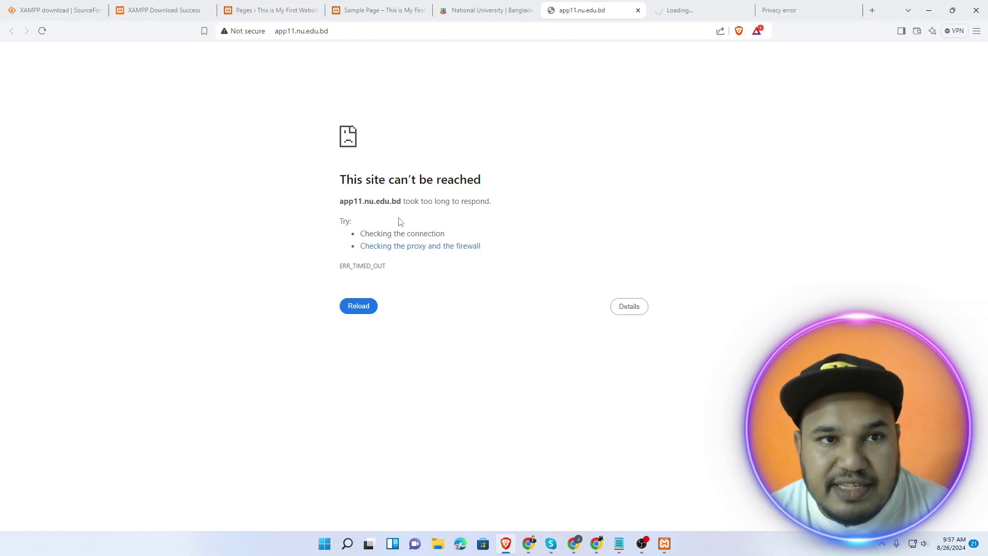
pyautogui.click(359, 311)
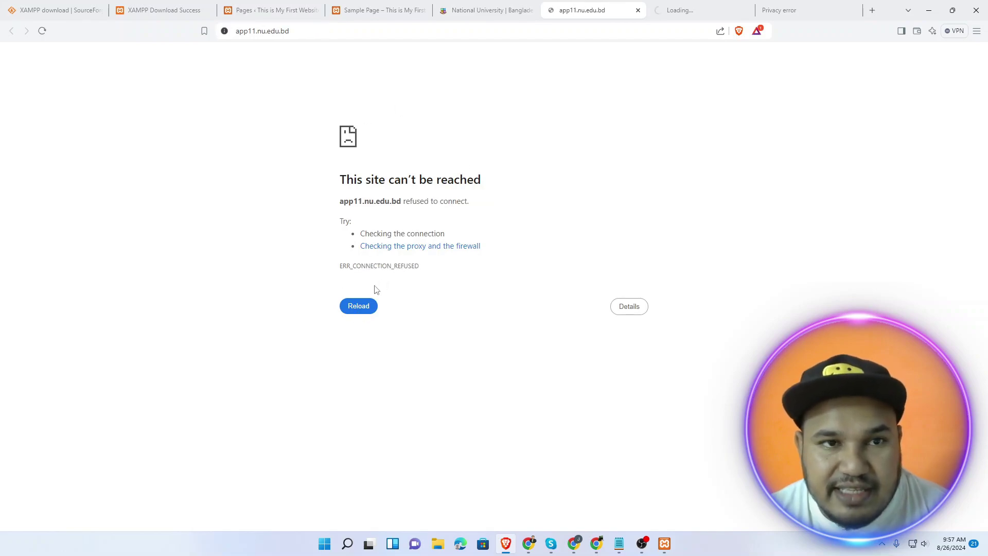
pyautogui.click(490, 6)
pyautogui.click(573, 8)
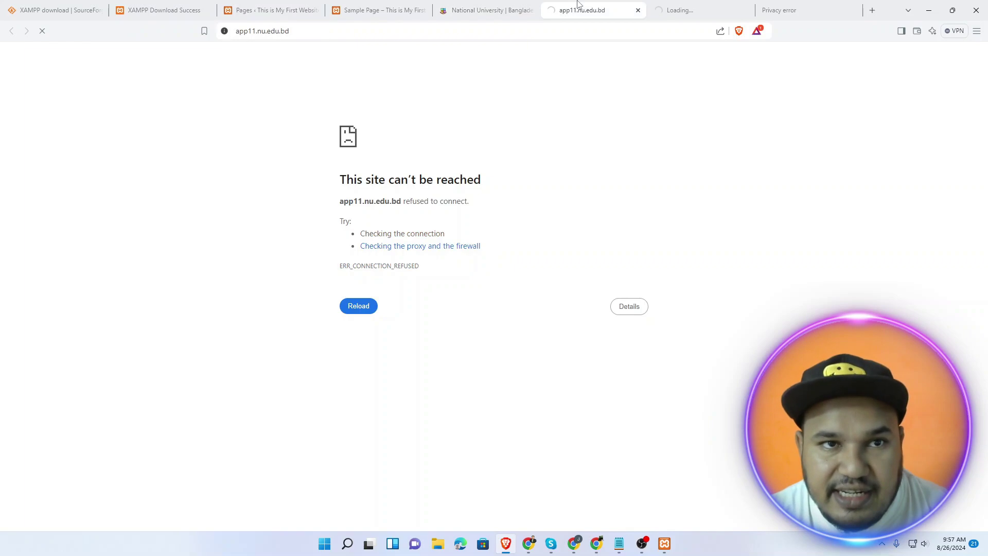
# Return to the WordPress admin area, open the Comments page, and highlight the comment's author and the post it responds to
pyautogui.click(393, 9)
pyautogui.click(298, 6)
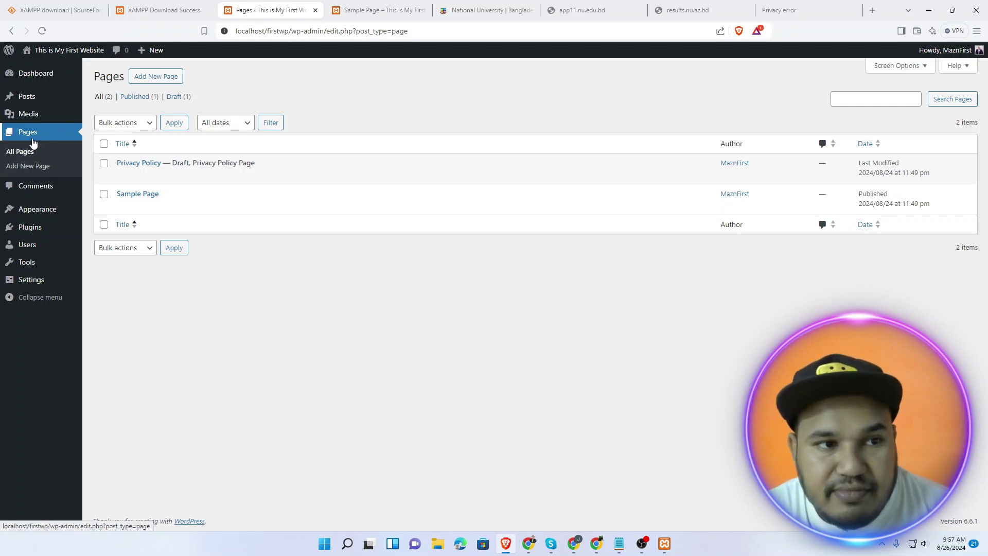
pyautogui.click(42, 191)
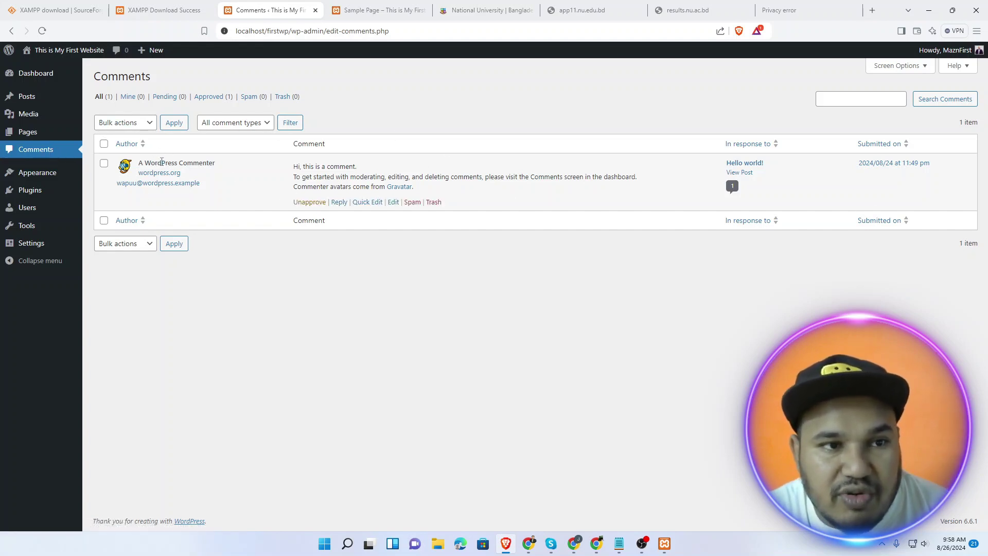
pyautogui.moveTo(148, 160); pyautogui.dragTo(198, 175)
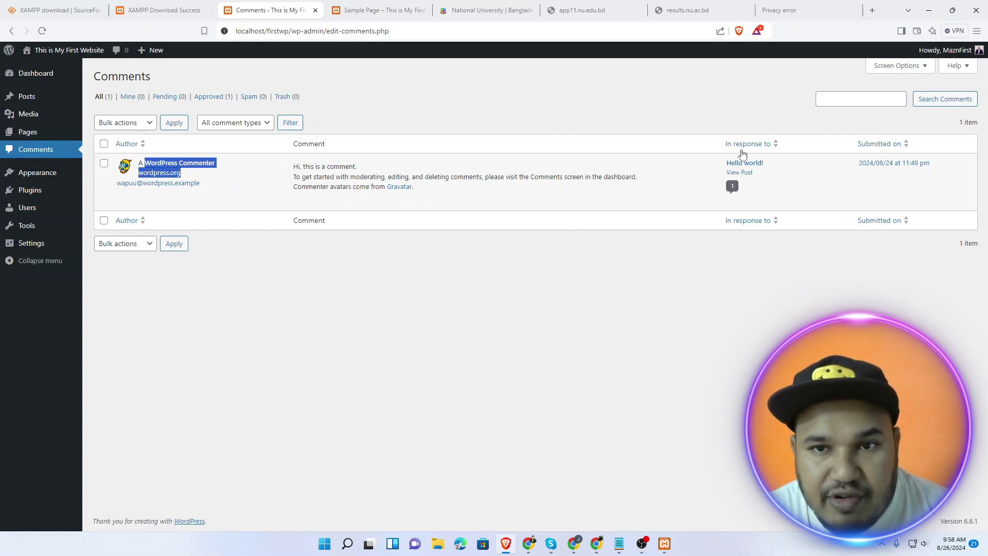
pyautogui.moveTo(723, 164); pyautogui.dragTo(748, 167)
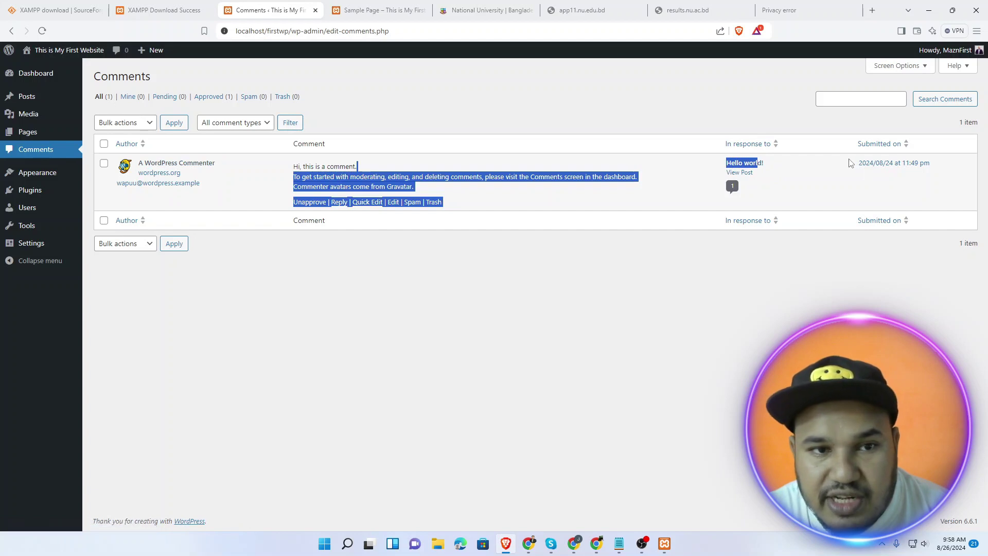
pyautogui.click(460, 236)
pyautogui.moveTo(286, 184)
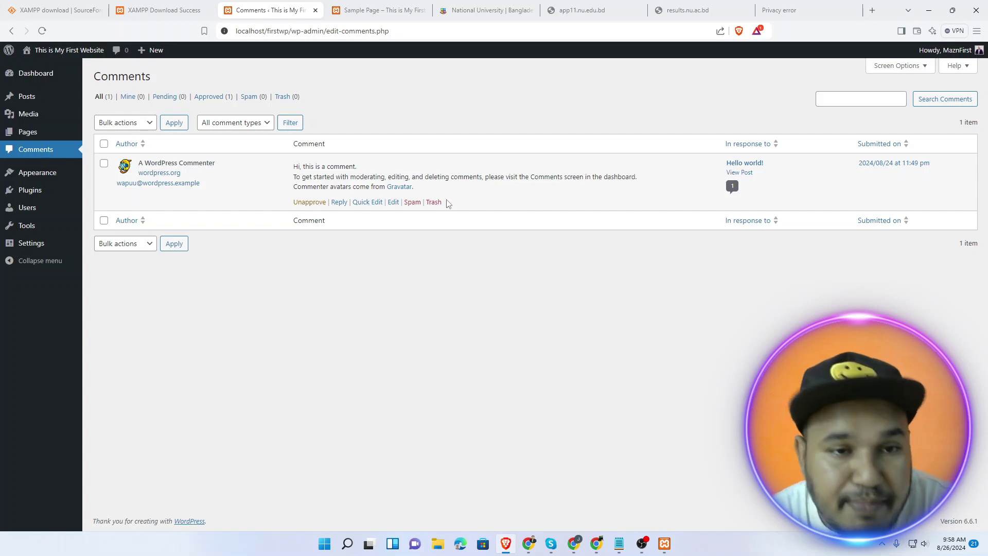
# View the installed themes under Appearance, and open the list of installed plugins
pyautogui.moveTo(34, 174)
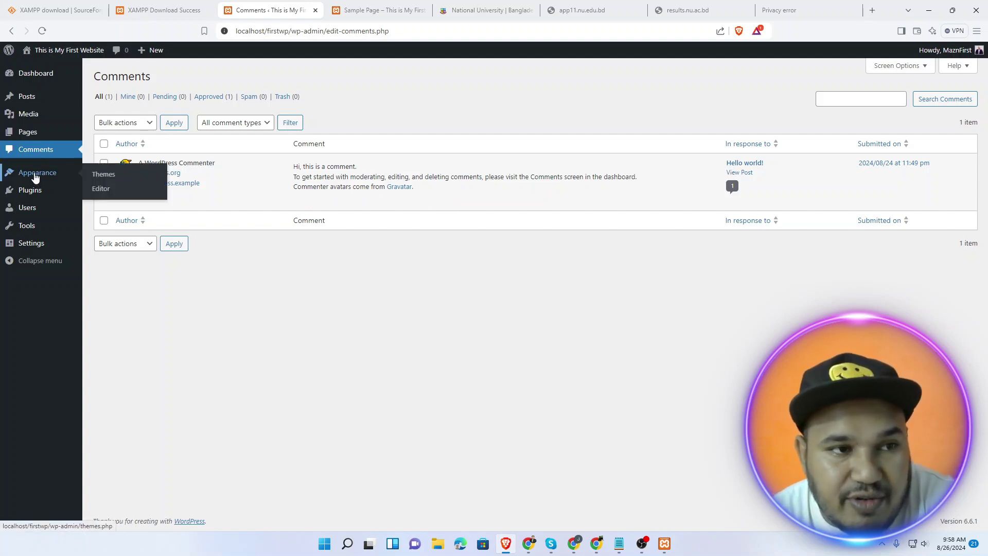
pyautogui.click(34, 175)
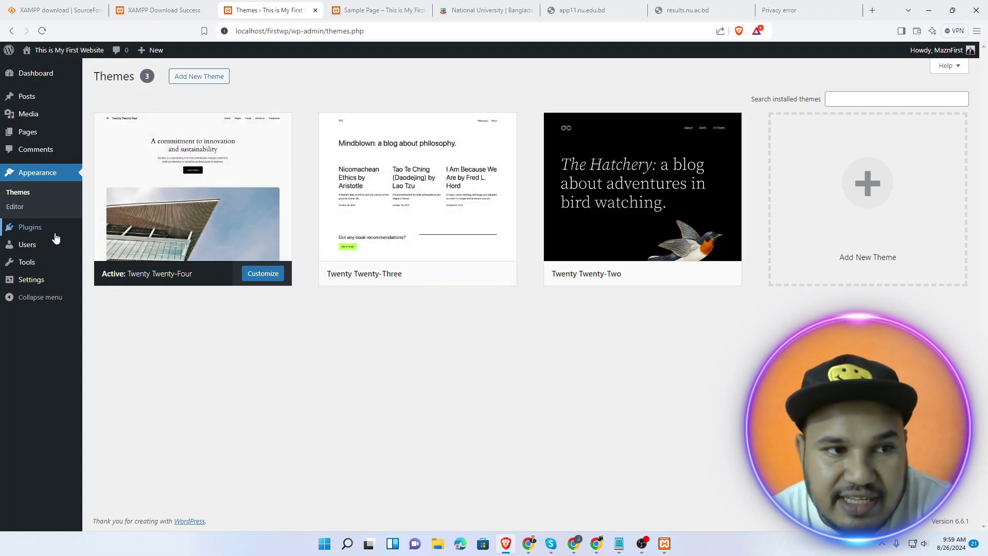
pyautogui.click(45, 234)
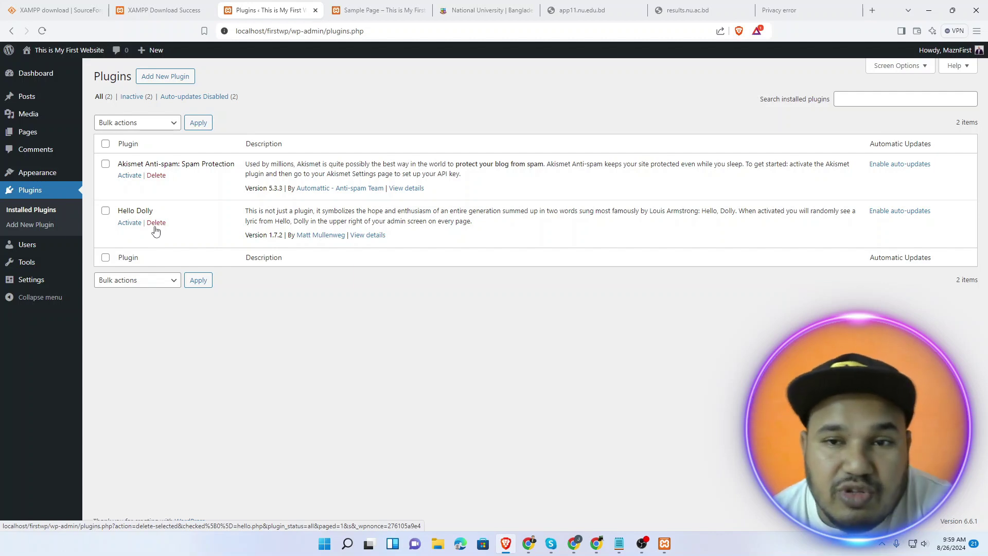
# Open the list of all users, highlight the Administrator role, and open the Available Tools page
pyautogui.click(21, 248)
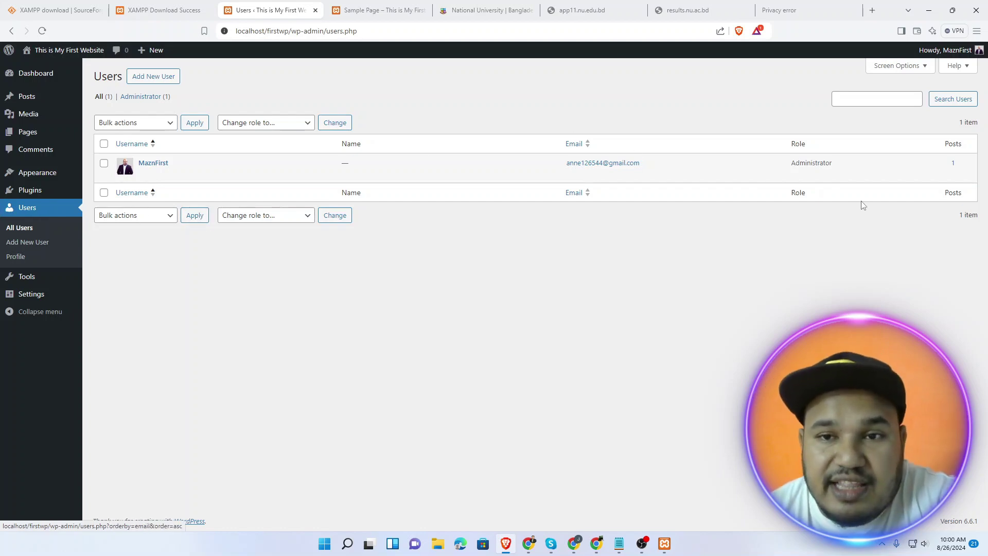
pyautogui.moveTo(787, 166); pyautogui.dragTo(844, 166)
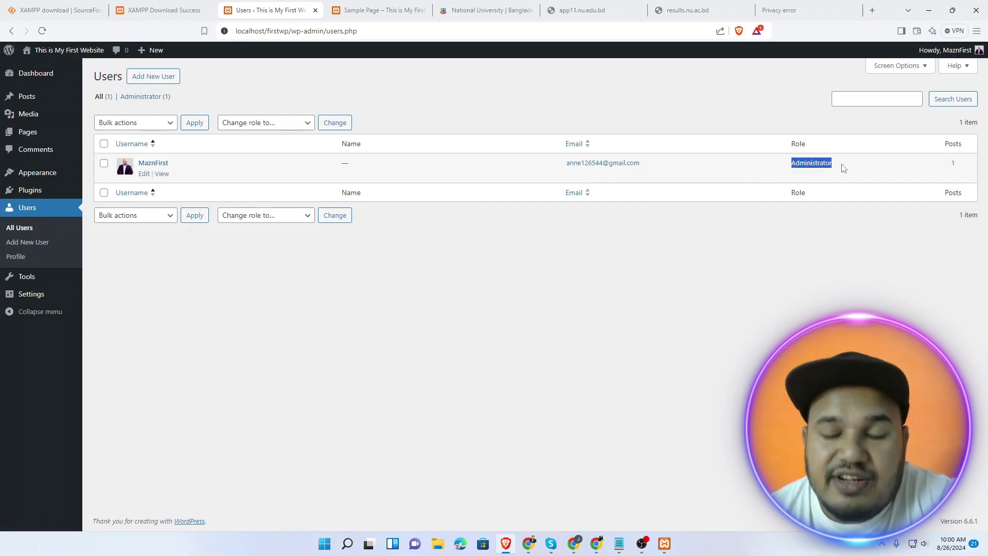
pyautogui.moveTo(766, 166); pyautogui.dragTo(860, 172)
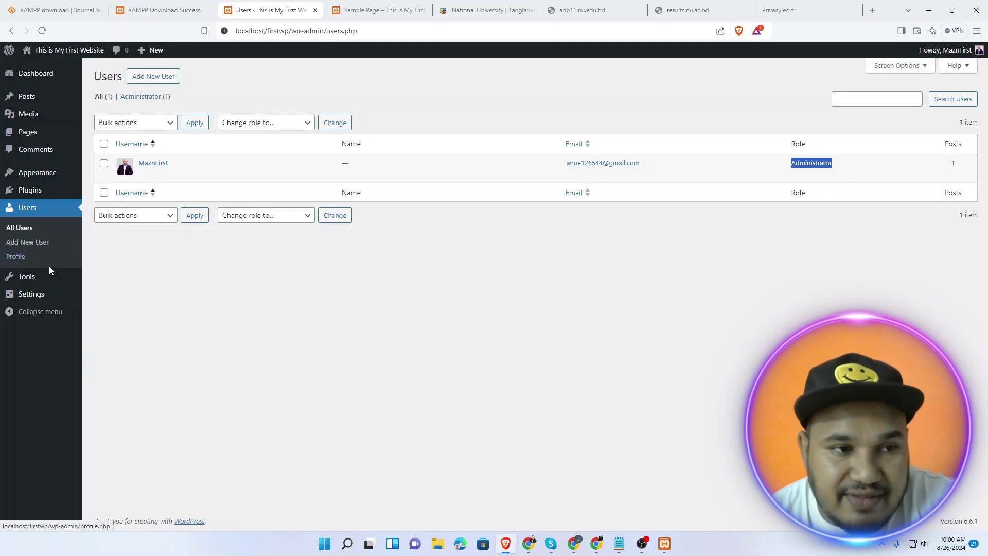
pyautogui.click(26, 277)
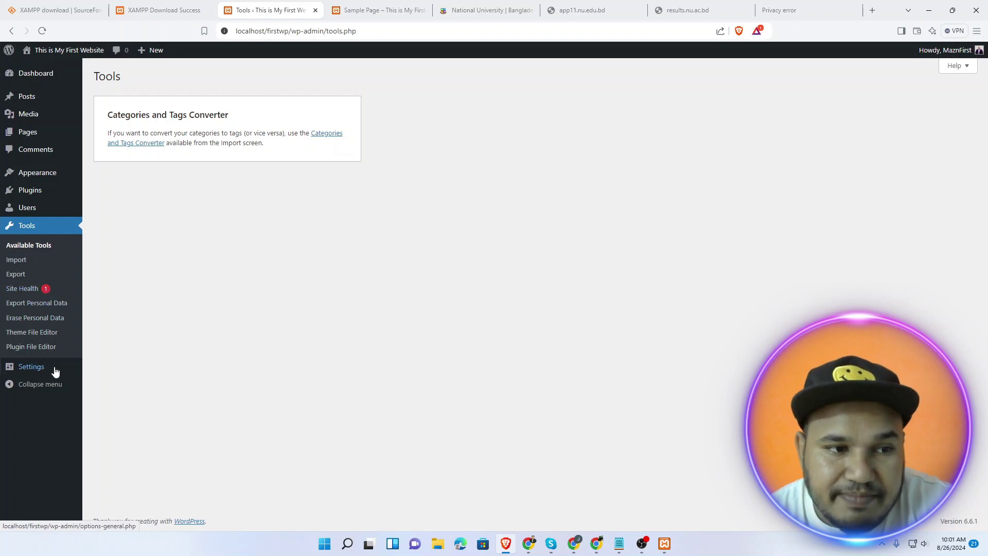
# Open the General Settings, highlight the Site Title and Site Icon labels, and review the remaining options down to the date and time formats
pyautogui.moveTo(25, 372)
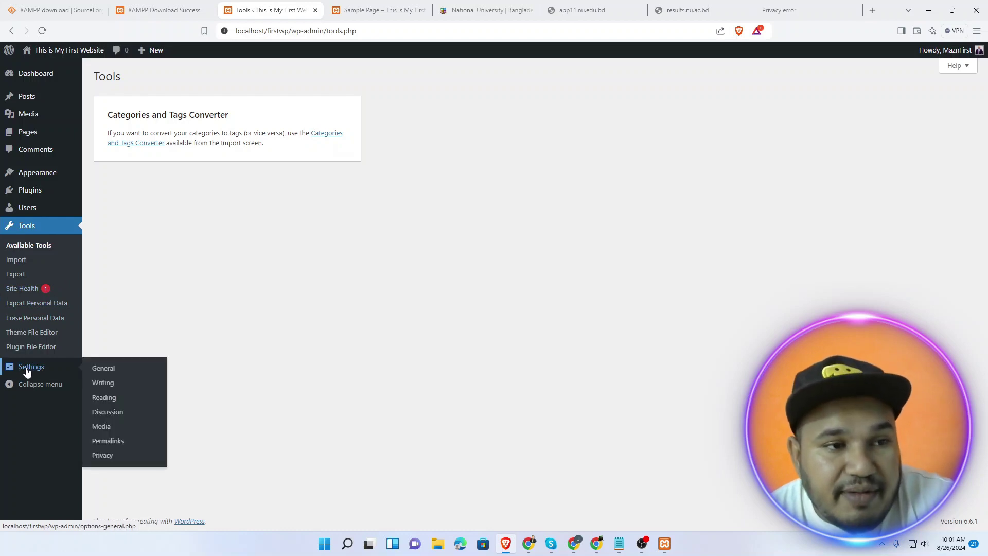
pyautogui.click(26, 372)
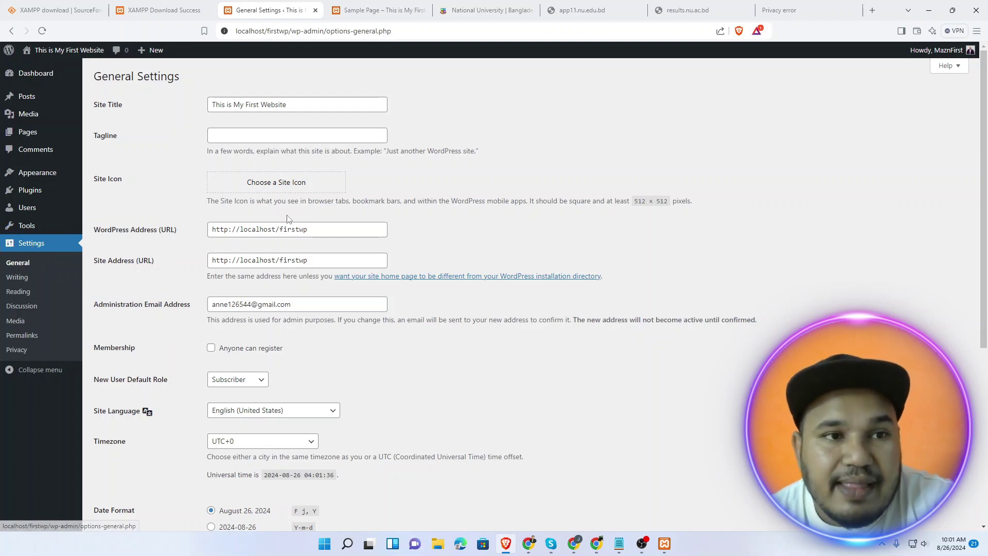
pyautogui.tripleClick(167, 102)
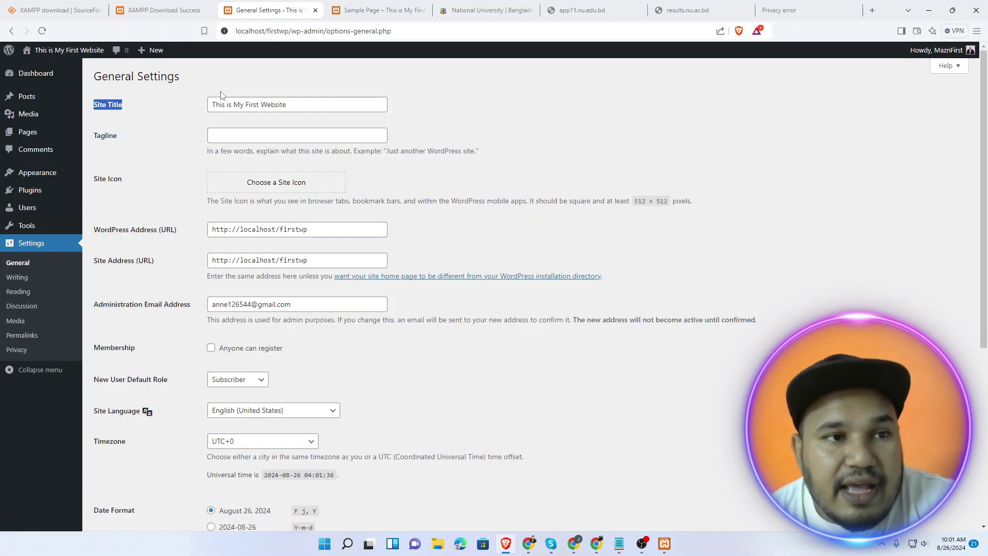
pyautogui.click(129, 107)
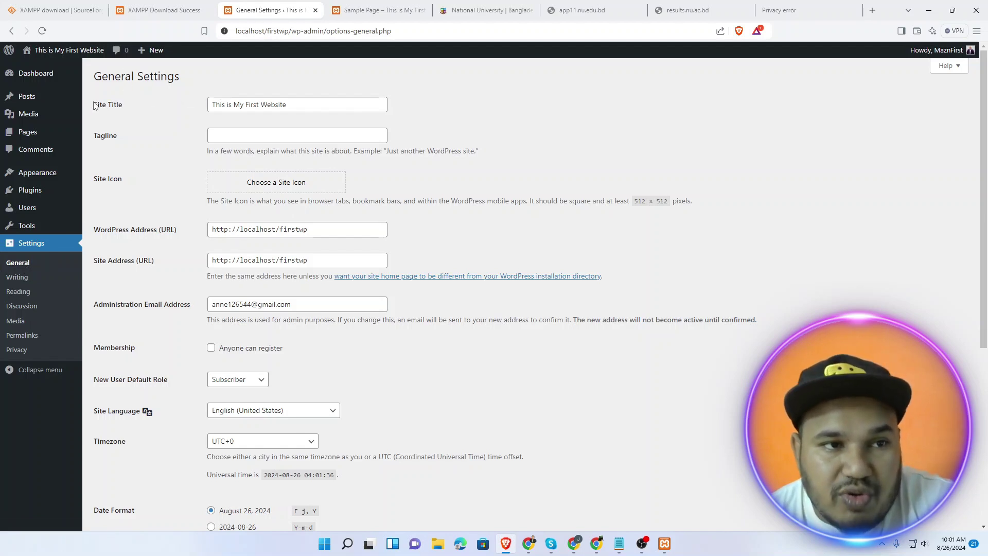
pyautogui.moveTo(94, 104); pyautogui.dragTo(124, 107)
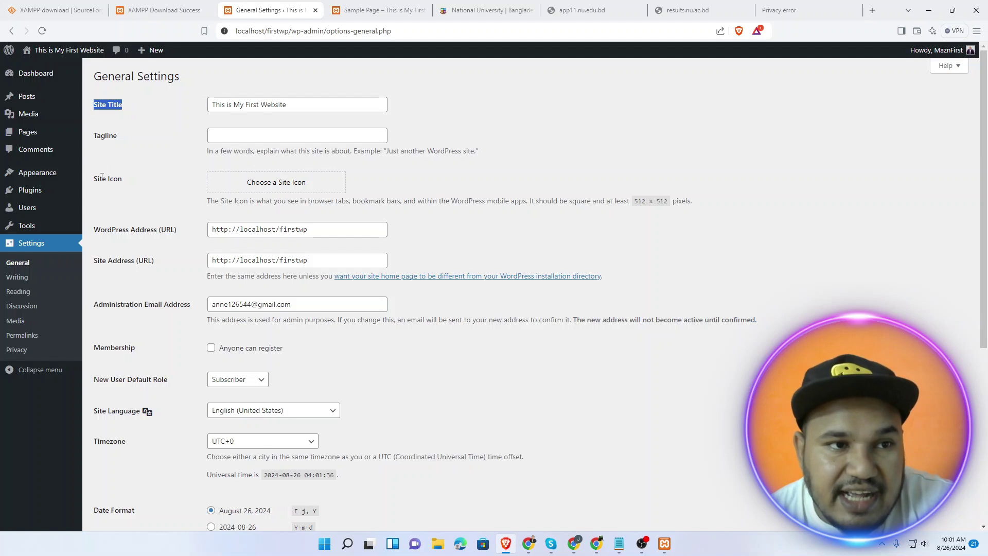
pyautogui.moveTo(102, 177); pyautogui.dragTo(129, 180)
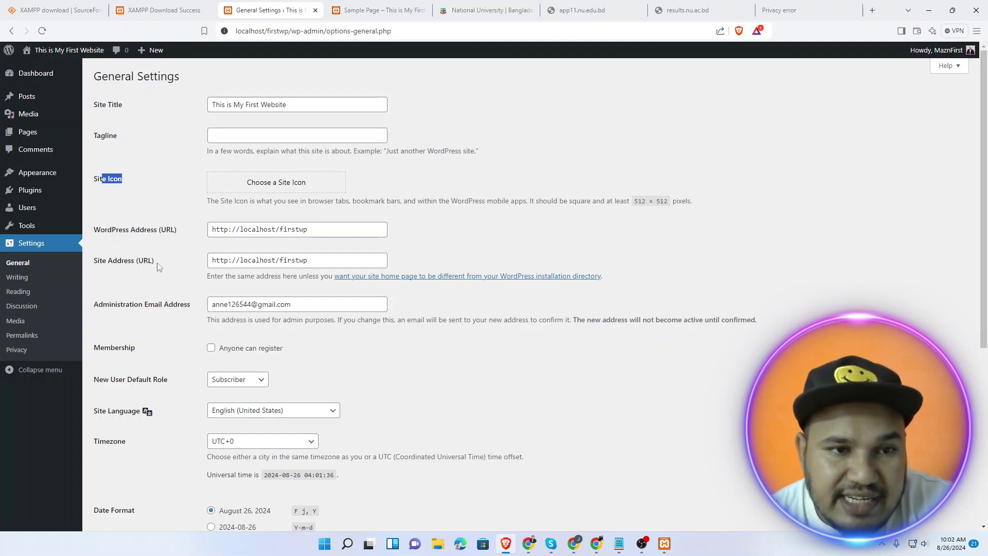
pyautogui.scroll(-2, 144, 257)
pyautogui.scroll(-1, 161, 261)
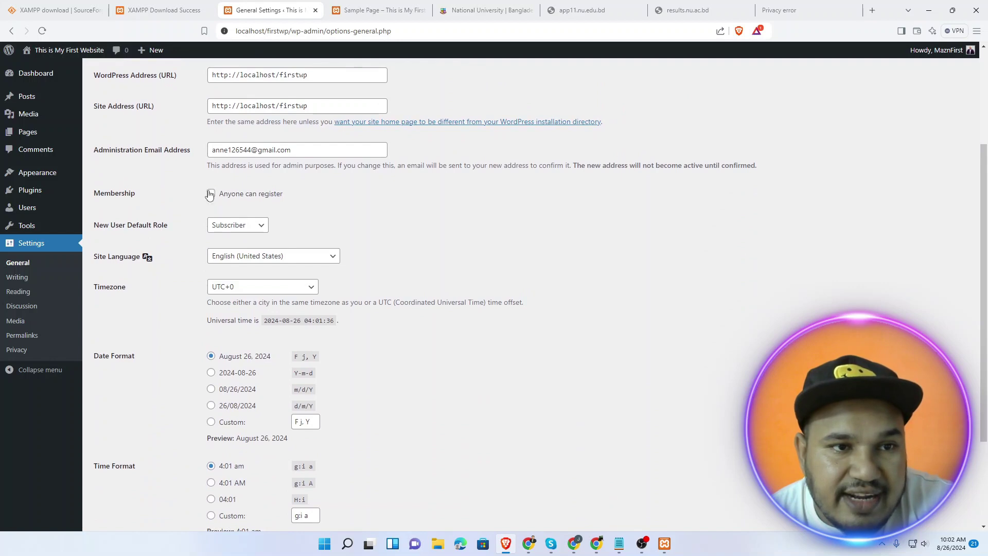
pyautogui.scroll(-2, 205, 221)
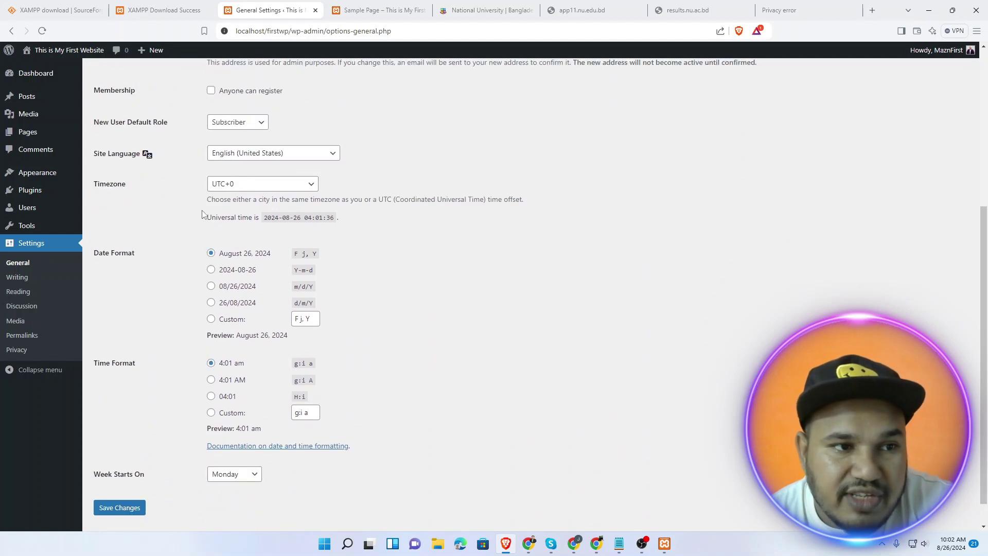
# View the Writing Settings, and highlight the blog page and syndication feed limits in the Reading Settings
pyautogui.click(20, 278)
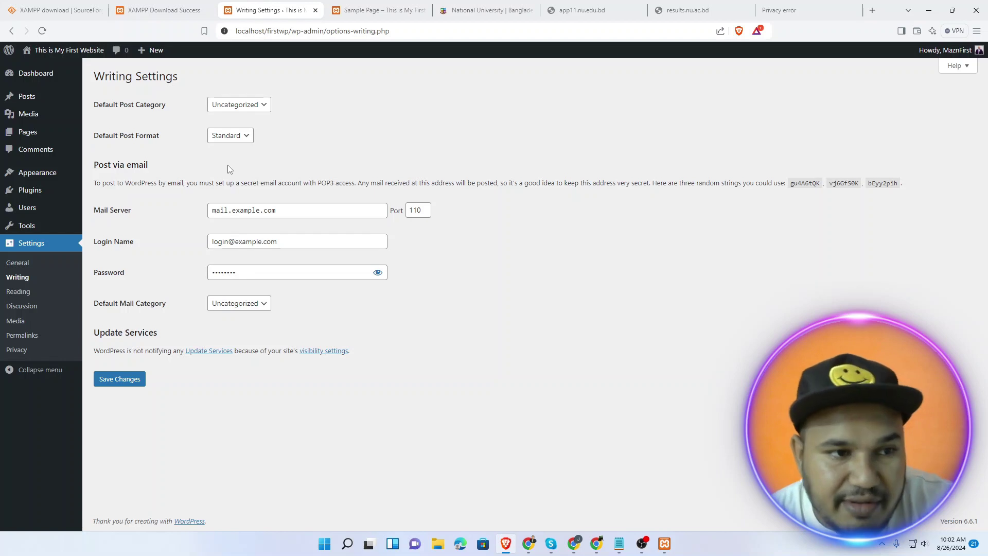
pyautogui.click(32, 294)
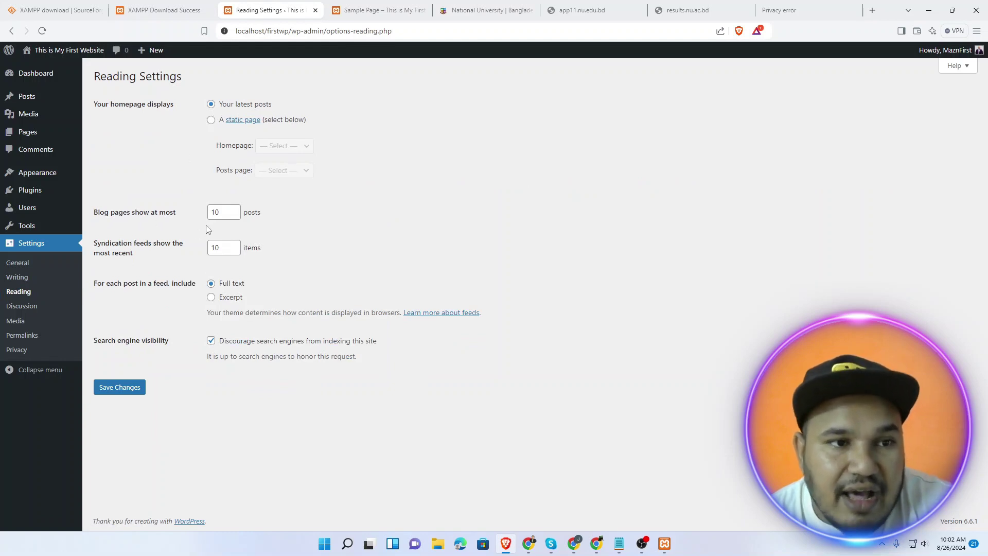
pyautogui.moveTo(229, 212); pyautogui.dragTo(208, 212)
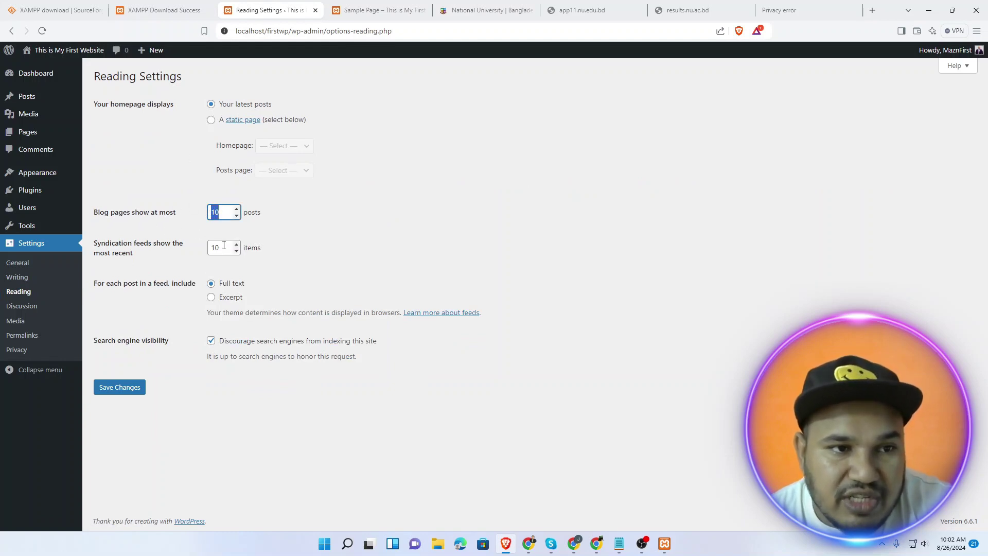
pyautogui.moveTo(230, 248); pyautogui.dragTo(202, 251)
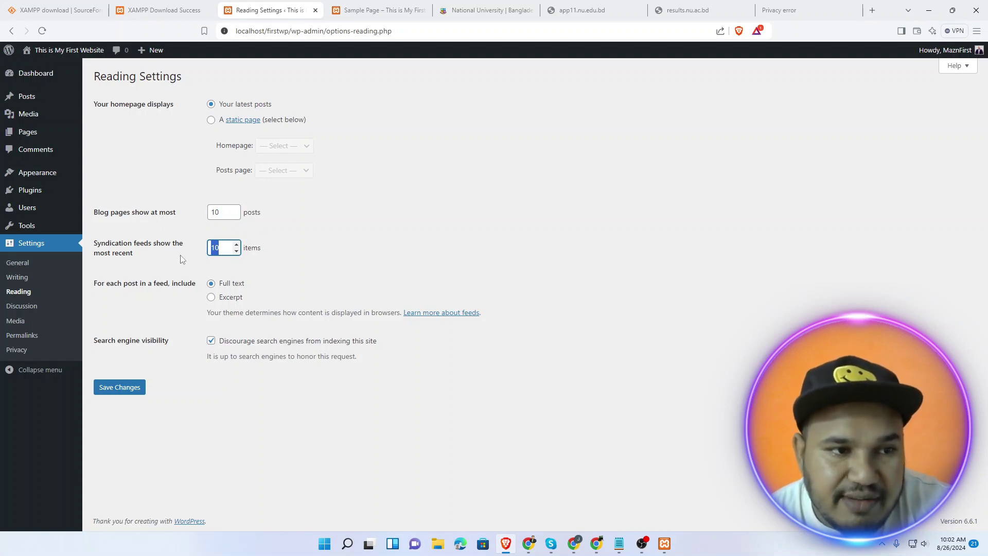
# View the Discussion Settings, and examine the image size options in the Media Settings
pyautogui.click(23, 309)
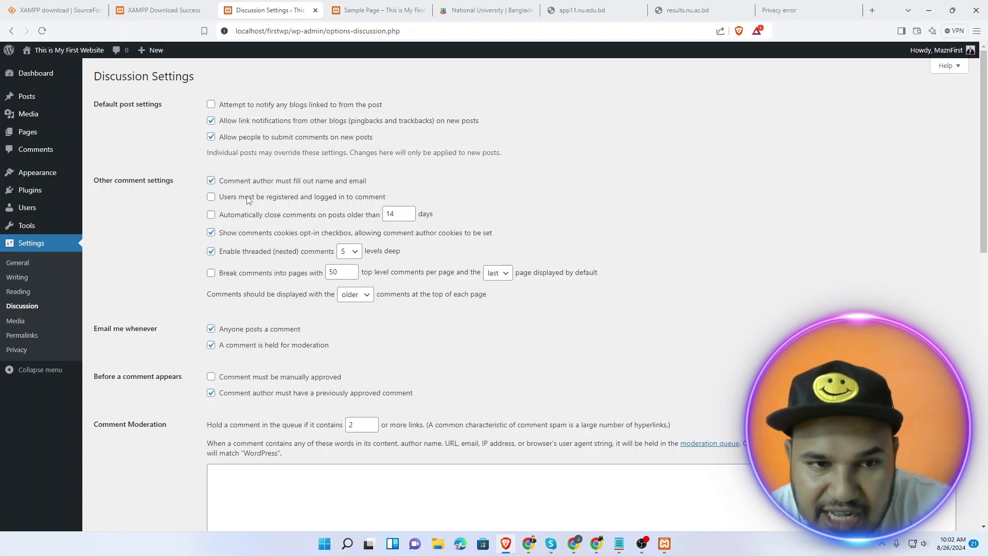
pyautogui.click(13, 322)
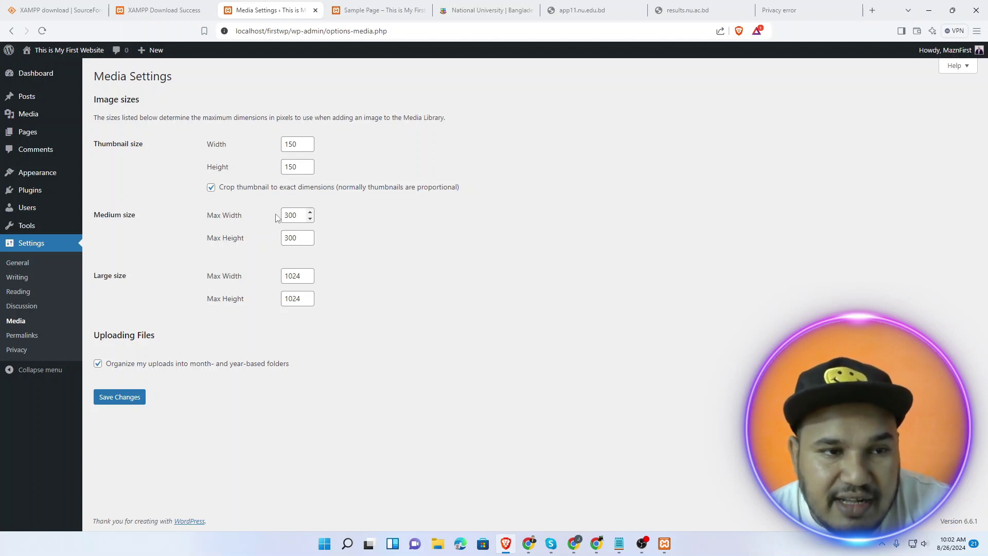
pyautogui.click(287, 269)
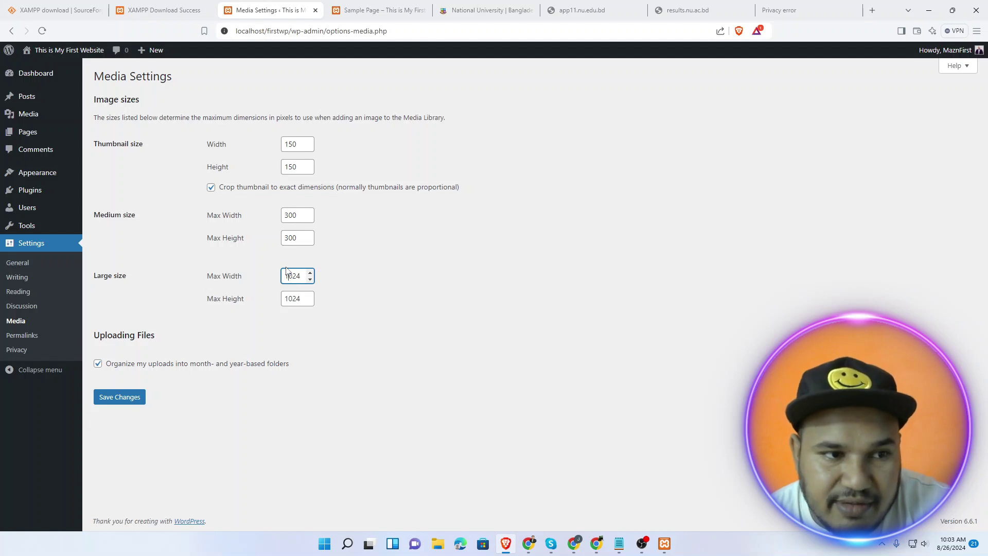
# Open the Permalink Settings and highlight the example URL of the Plain structure
pyautogui.click(23, 336)
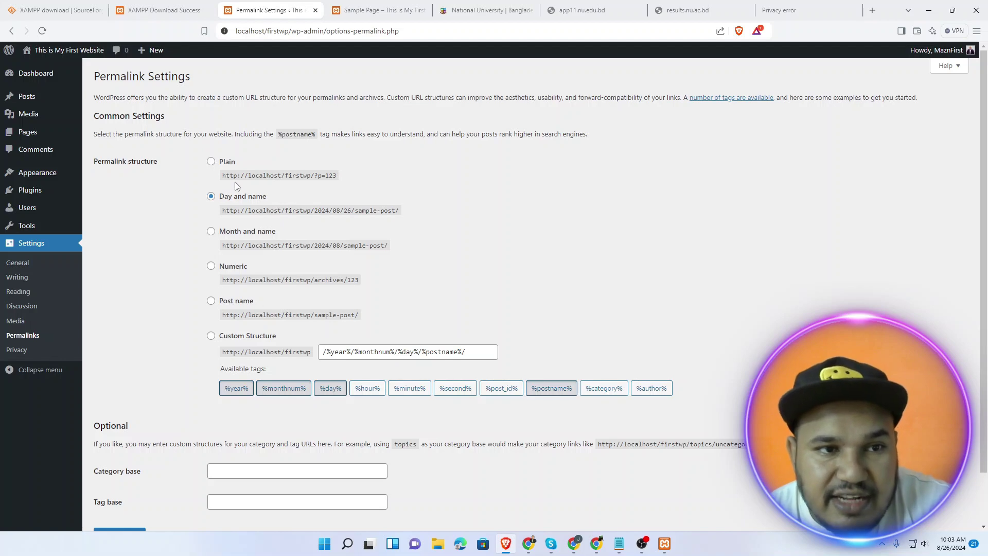
pyautogui.moveTo(227, 174); pyautogui.dragTo(341, 176)
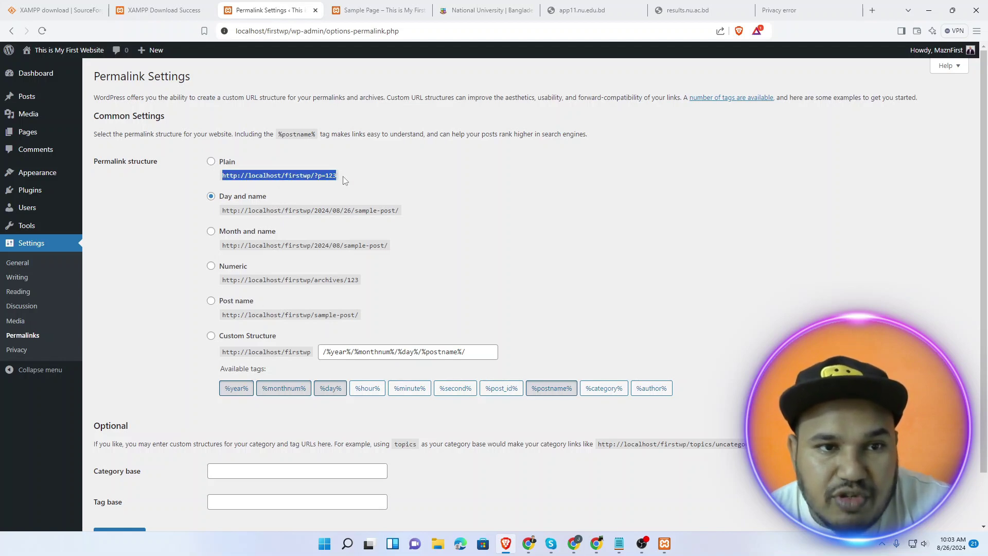
pyautogui.click(311, 175)
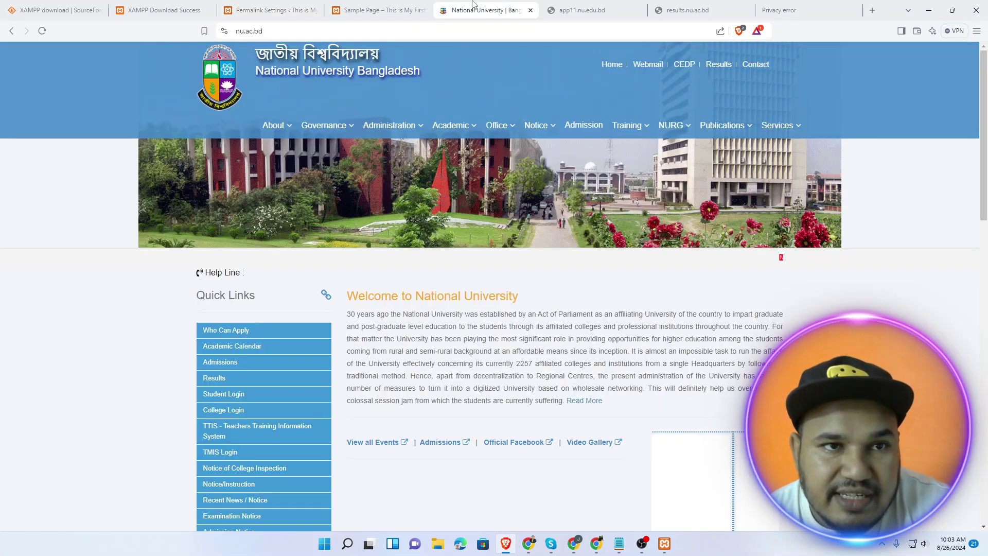
# Open the first latest notice on the National University site and highlight the path after the domain in its URL
pyautogui.click(486, 10)
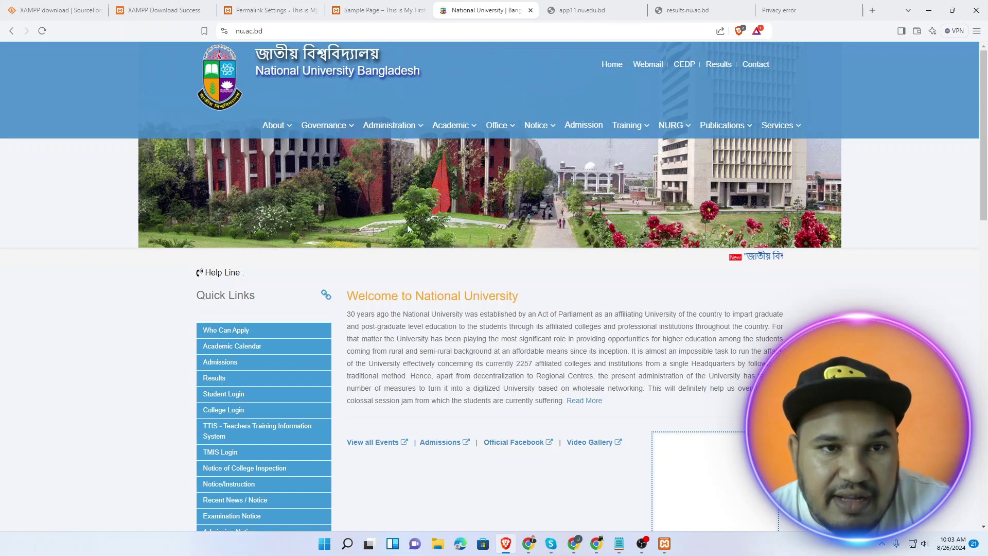
pyautogui.scroll(-5, 463, 423)
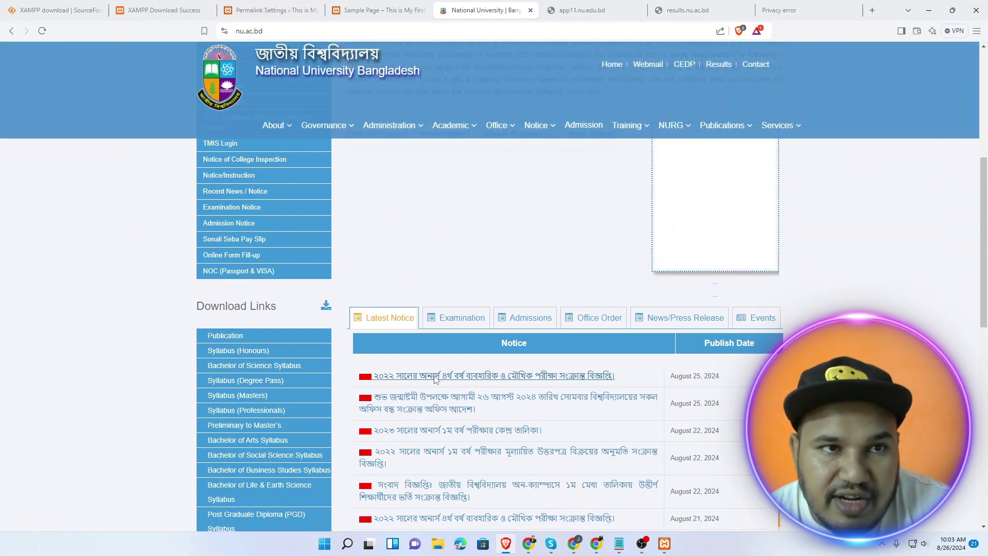
pyautogui.click(434, 375)
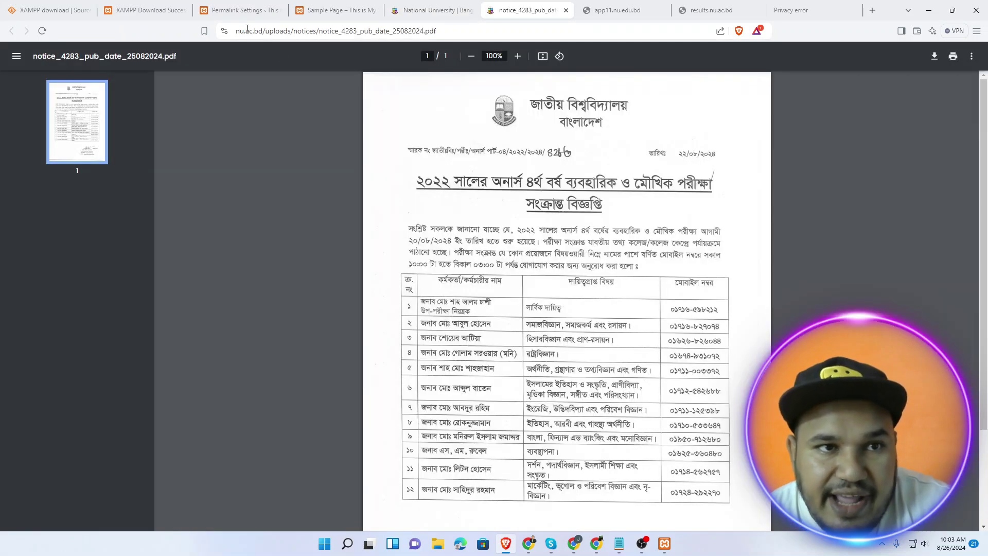
pyautogui.moveTo(266, 30); pyautogui.dragTo(478, 14)
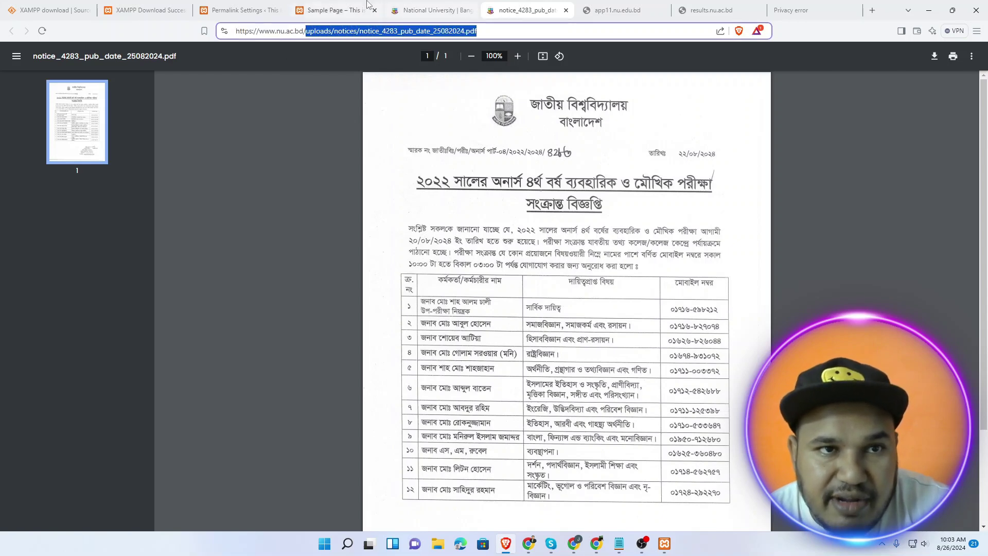
# Return to the Permalink Settings, try the Plain and Day and name structures, and highlight the ending of each example URL
pyautogui.click(363, 10)
pyautogui.click(250, 8)
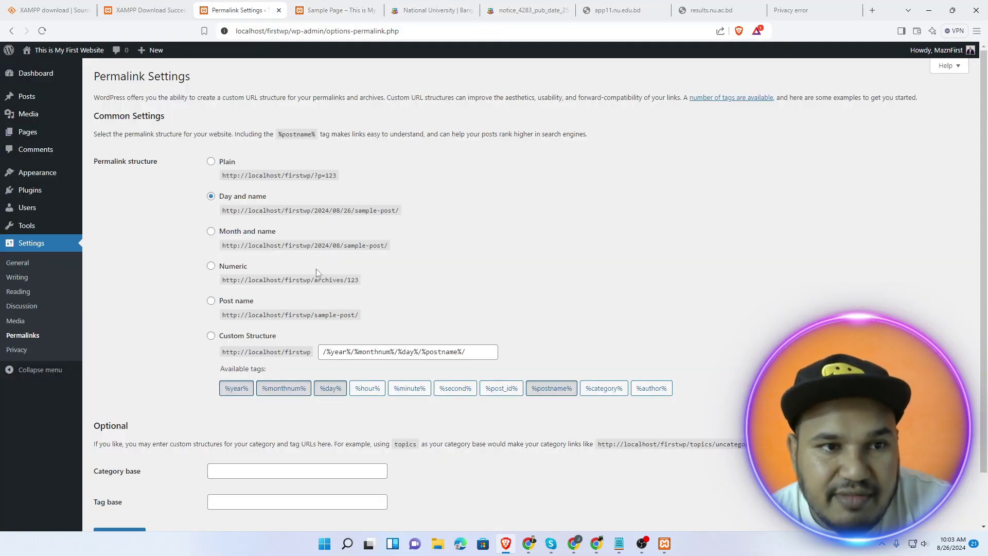
pyautogui.click(211, 162)
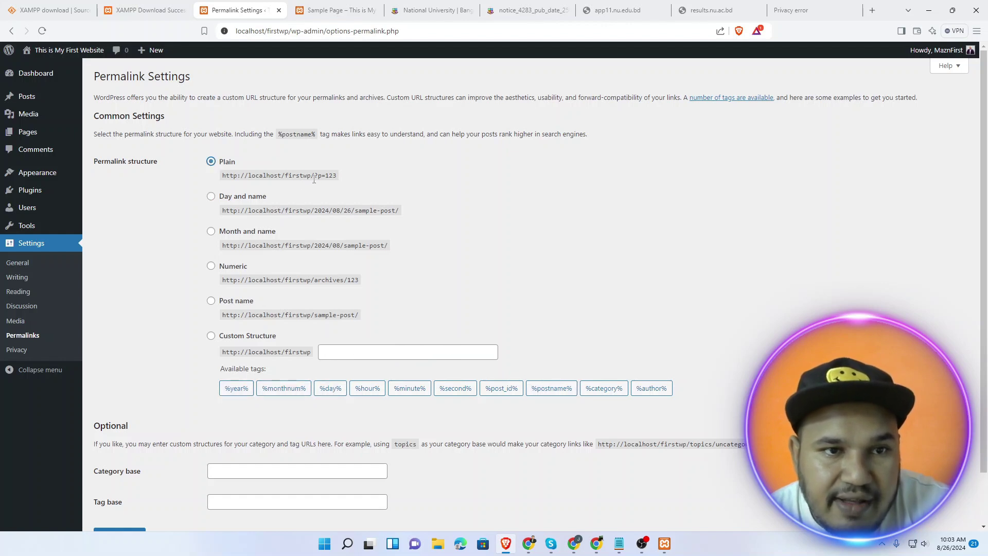
pyautogui.moveTo(315, 179); pyautogui.dragTo(344, 181)
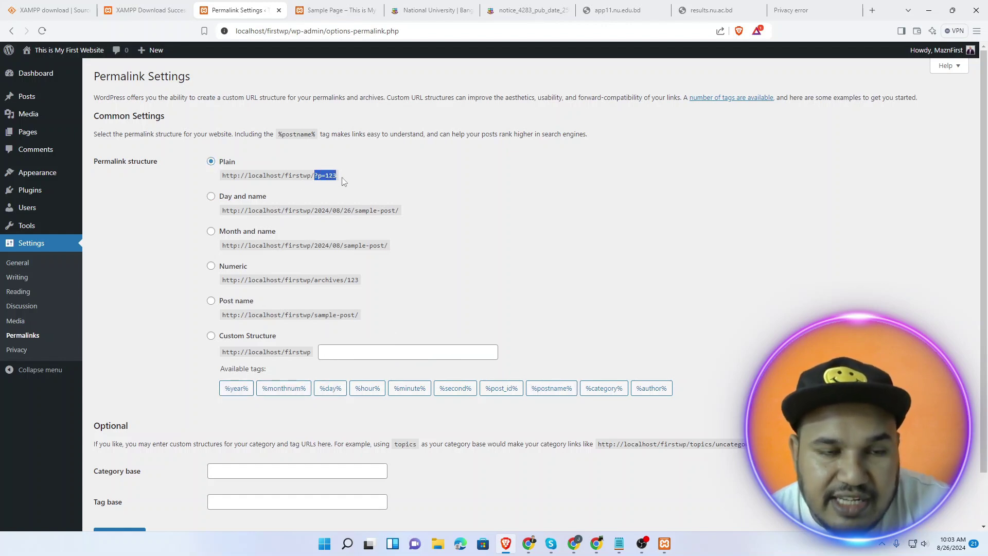
pyautogui.click(212, 199)
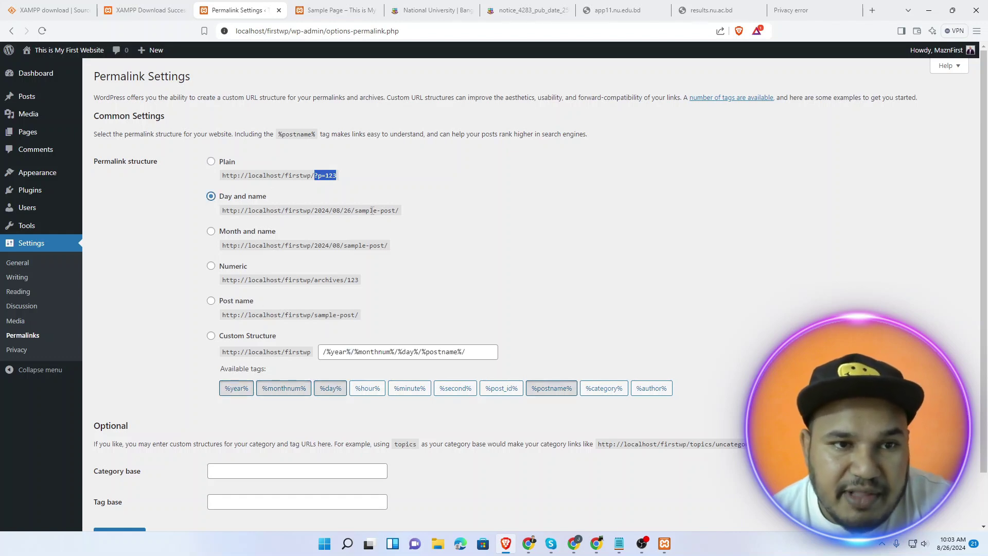
pyautogui.moveTo(315, 211); pyautogui.dragTo(395, 211)
pyautogui.click(359, 213)
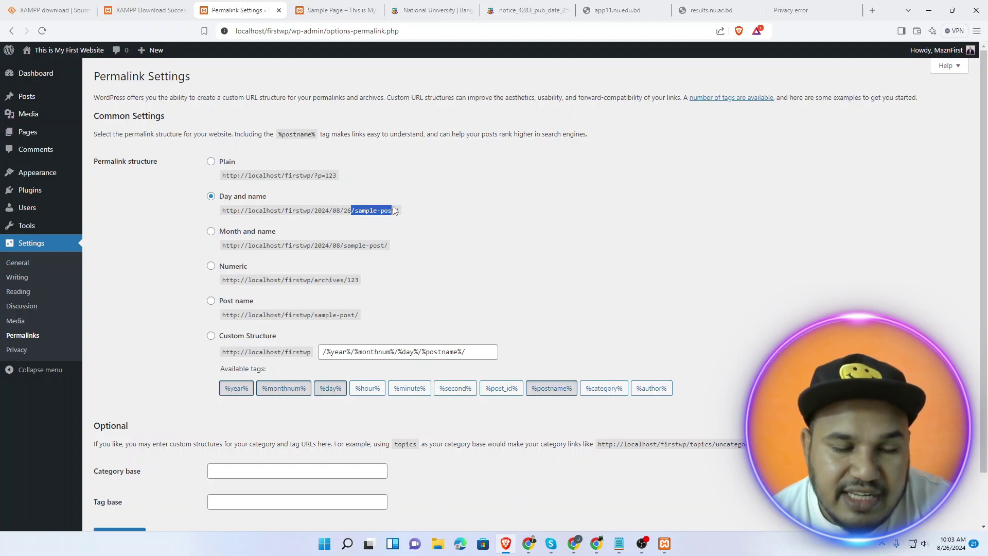
# Try the Month and name and Numeric permalink structures, highlighting the post name and the post number in their example URLs
pyautogui.click(211, 231)
pyautogui.click(308, 242)
pyautogui.moveTo(313, 244); pyautogui.dragTo(390, 247)
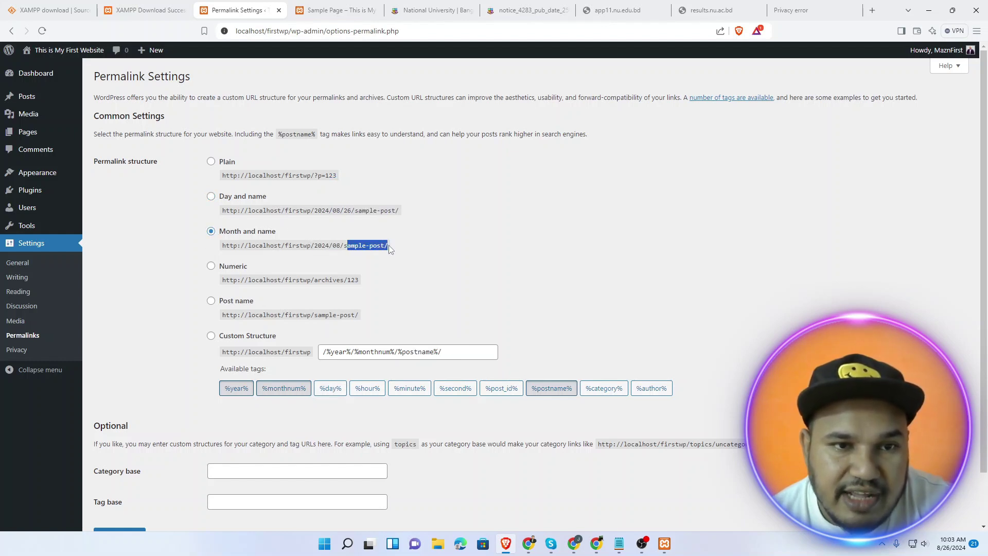
pyautogui.click(211, 266)
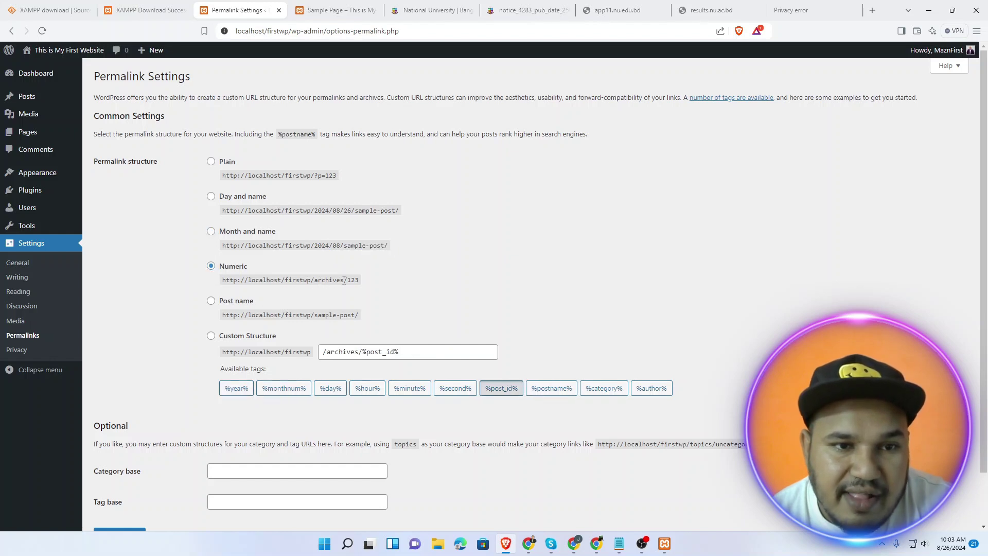
pyautogui.moveTo(344, 280); pyautogui.dragTo(367, 285)
# Choose the Post name permalink structure, highlight its sample-post ending, and return to it after trying Custom Structure
pyautogui.click(211, 301)
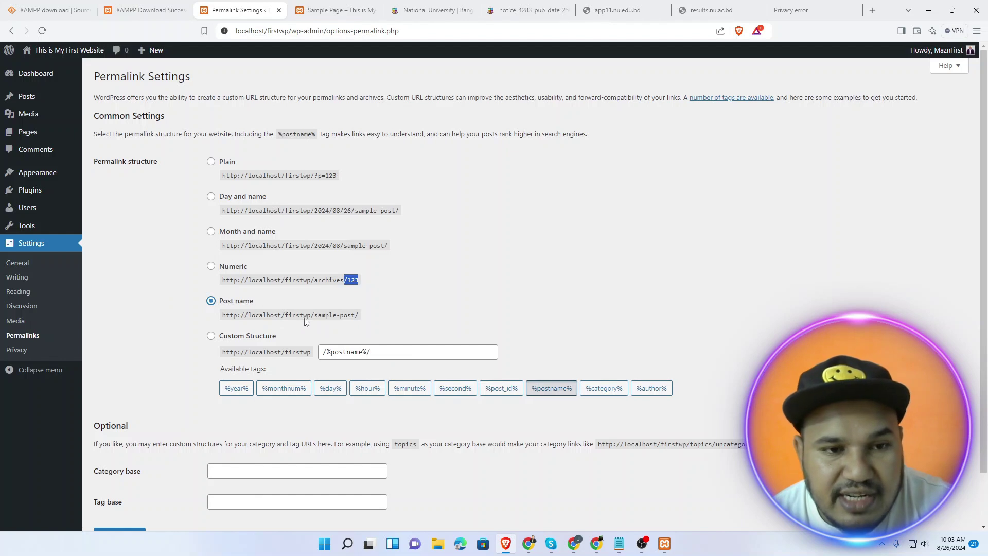
pyautogui.moveTo(314, 315); pyautogui.dragTo(360, 315)
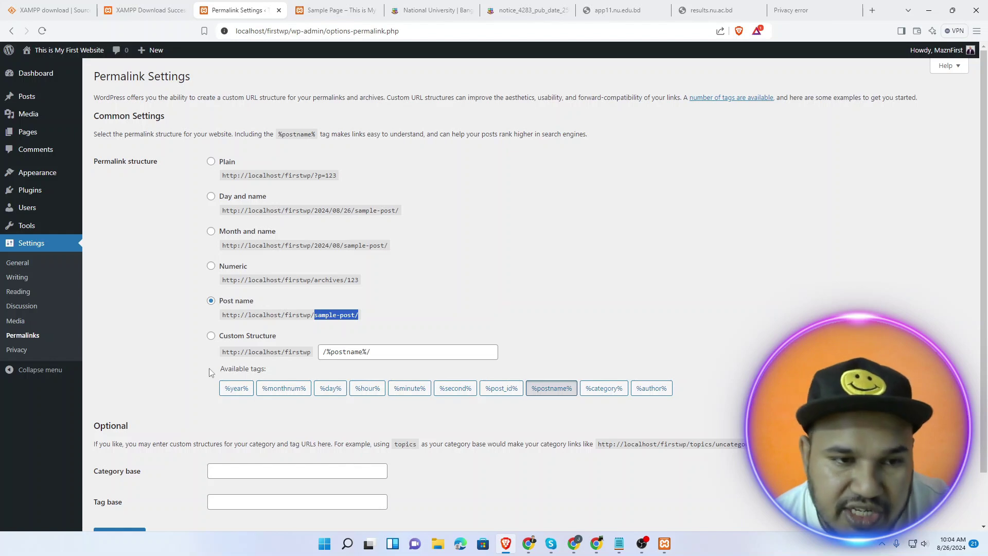
pyautogui.click(212, 337)
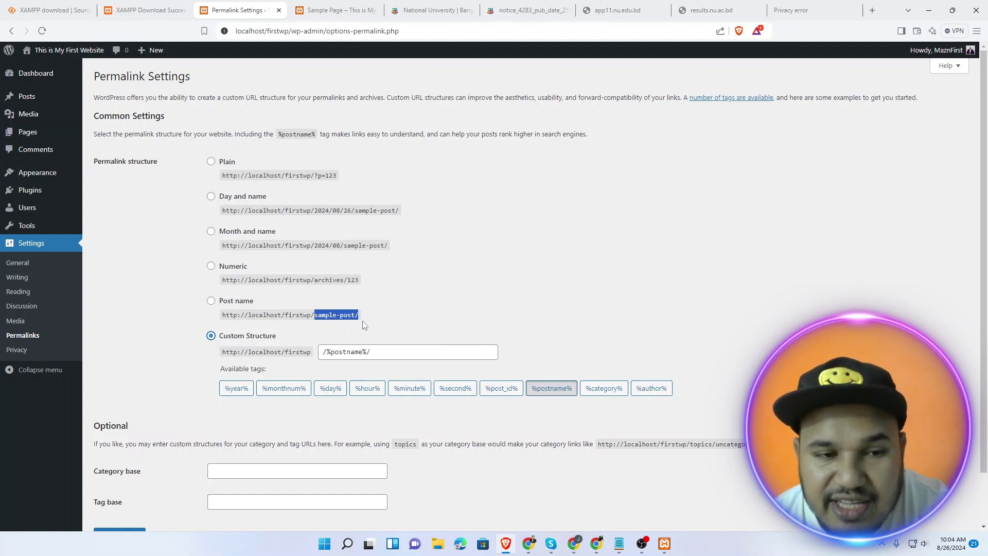
pyautogui.click(211, 301)
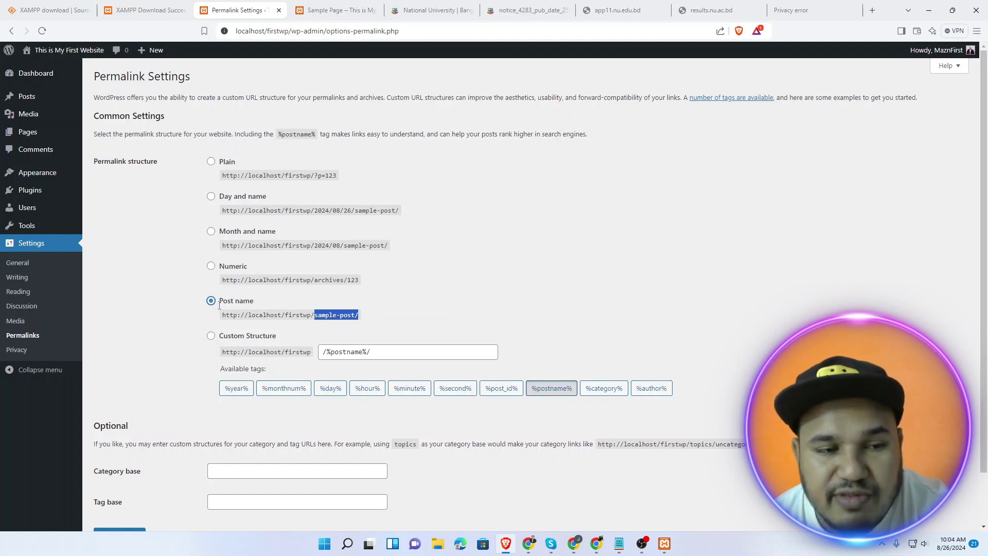
# Open the Privacy Settings, view the Policy Guide, and go back to the privacy options
pyautogui.click(22, 352)
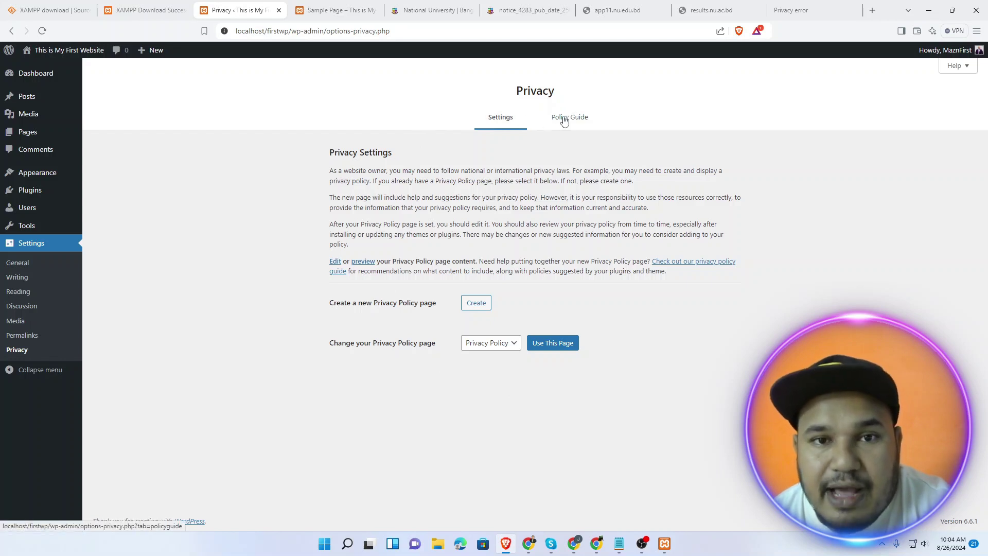
pyautogui.click(564, 119)
pyautogui.click(503, 104)
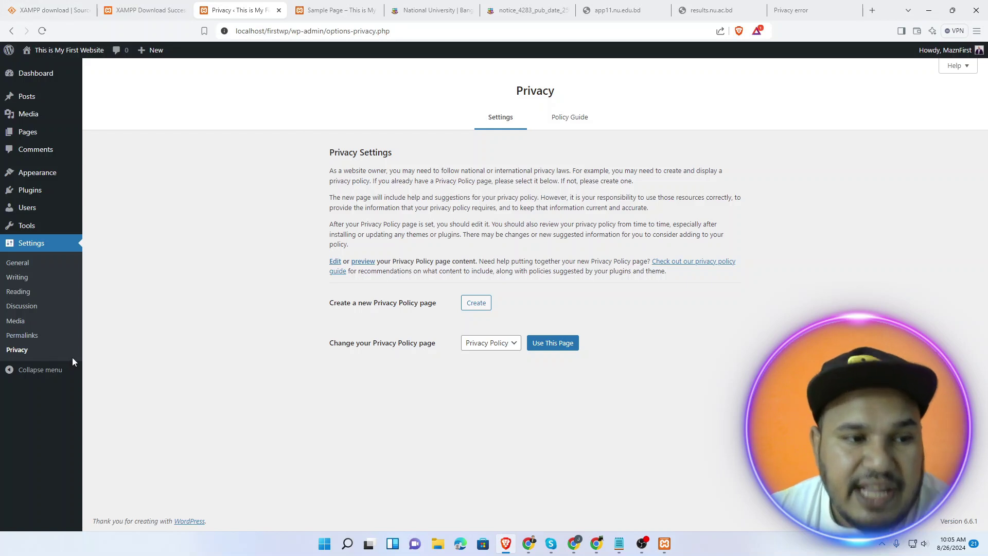
# Collapse and re-expand the admin menu, and review the Posts and Media submenus
pyautogui.click(10, 373)
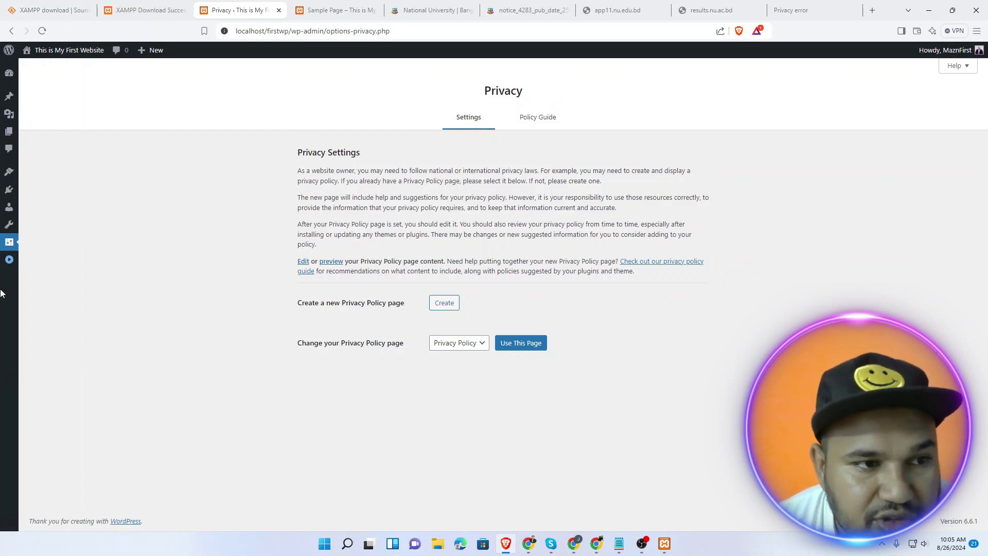
pyautogui.click(9, 259)
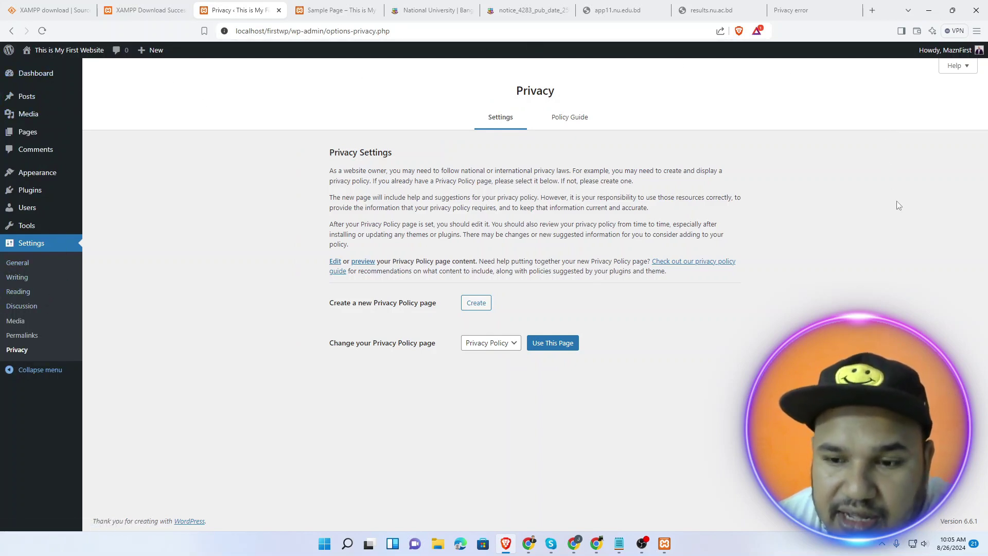
pyautogui.moveTo(39, 77)
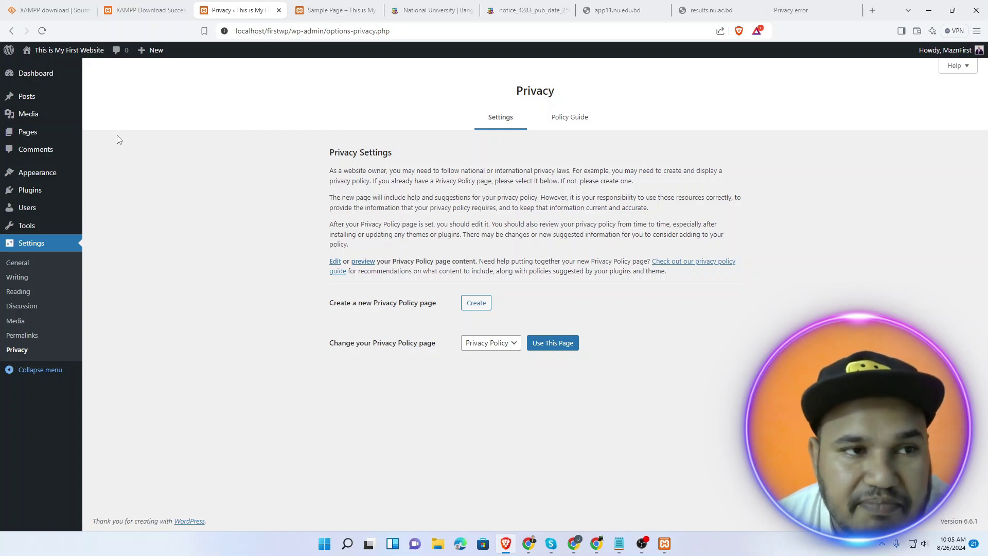
pyautogui.moveTo(66, 105)
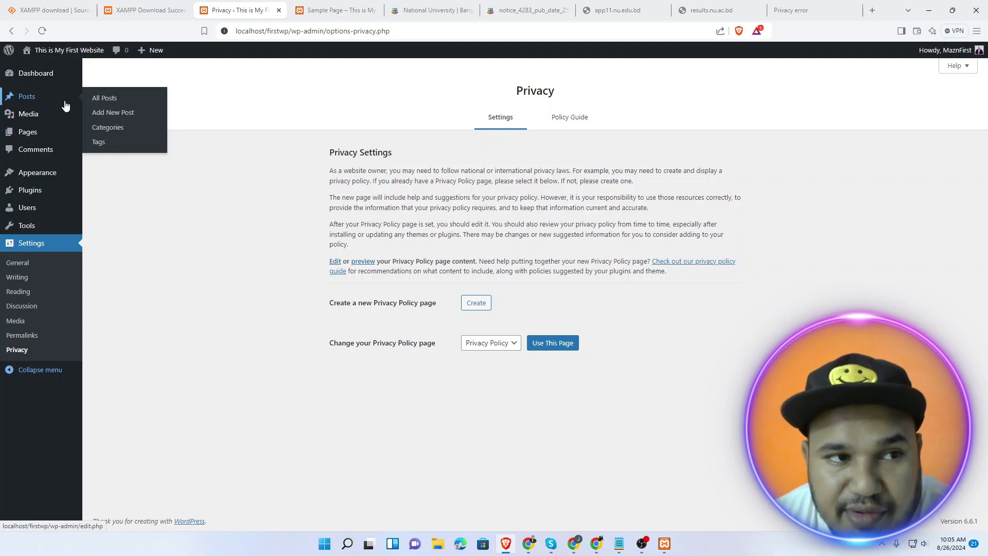
pyautogui.moveTo(34, 119)
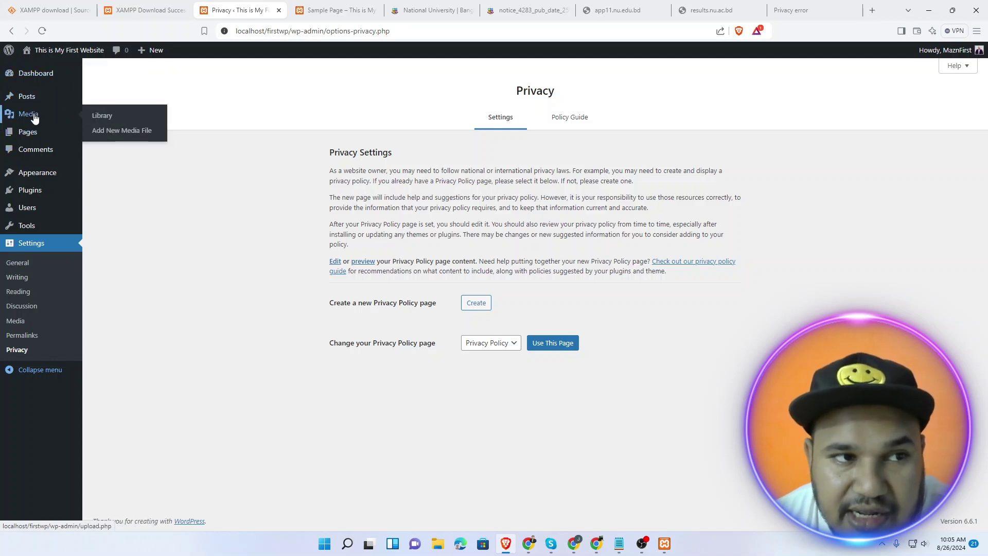